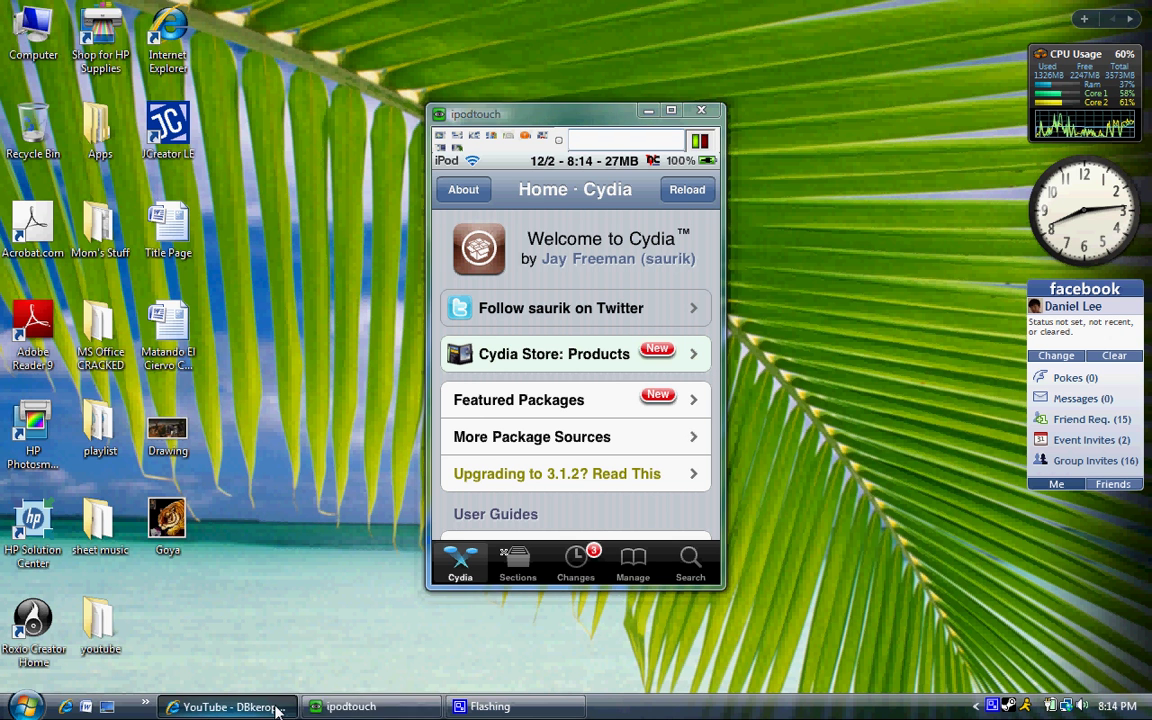
- Search YouTube for tysiphonehelp, browse the results, then return to the iPod remote view
left_click(230, 706)
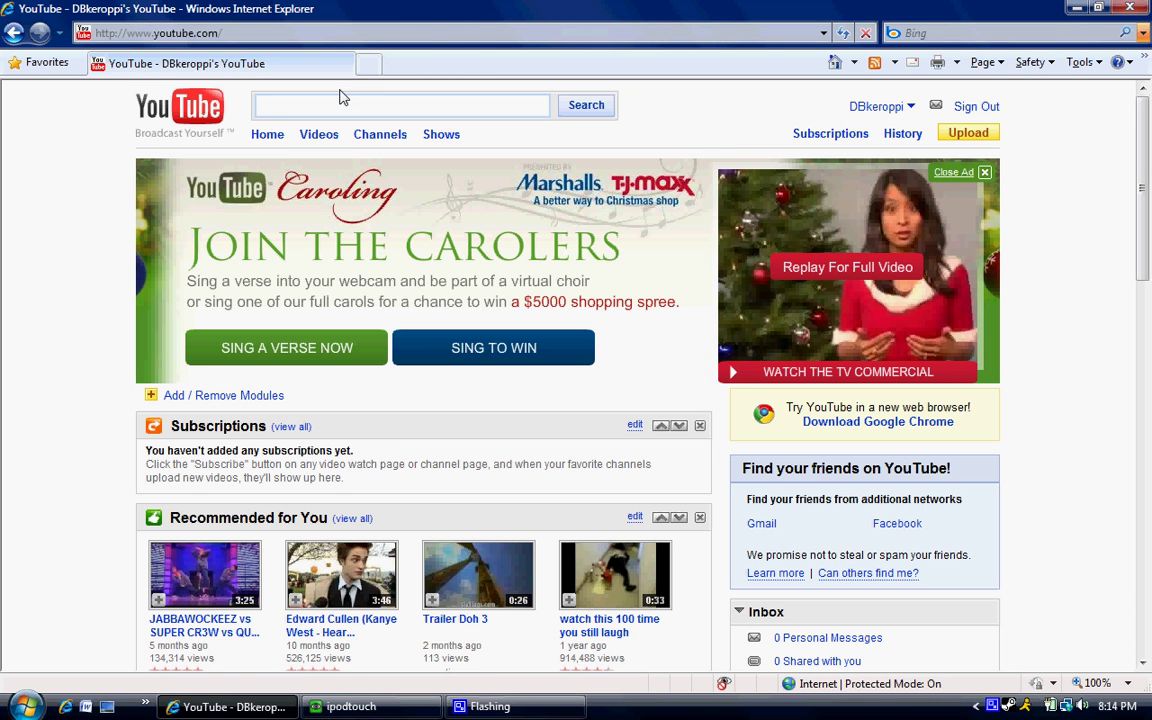
type("tysiphone")
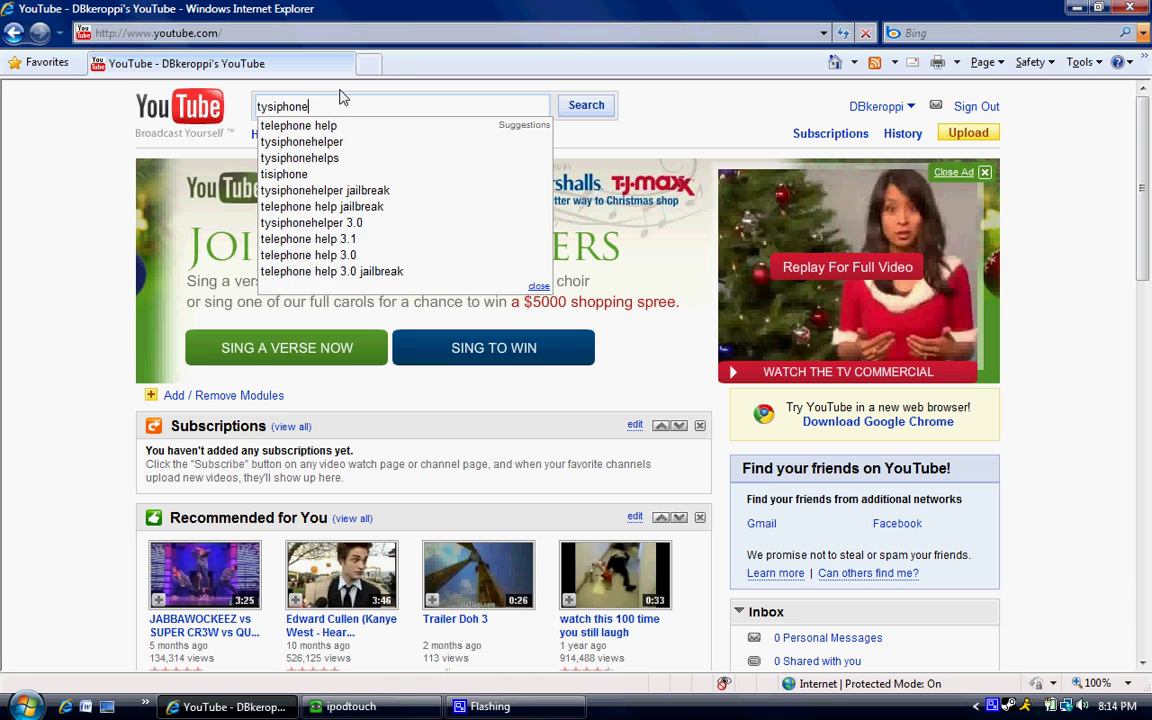
type("help")
key("Return")
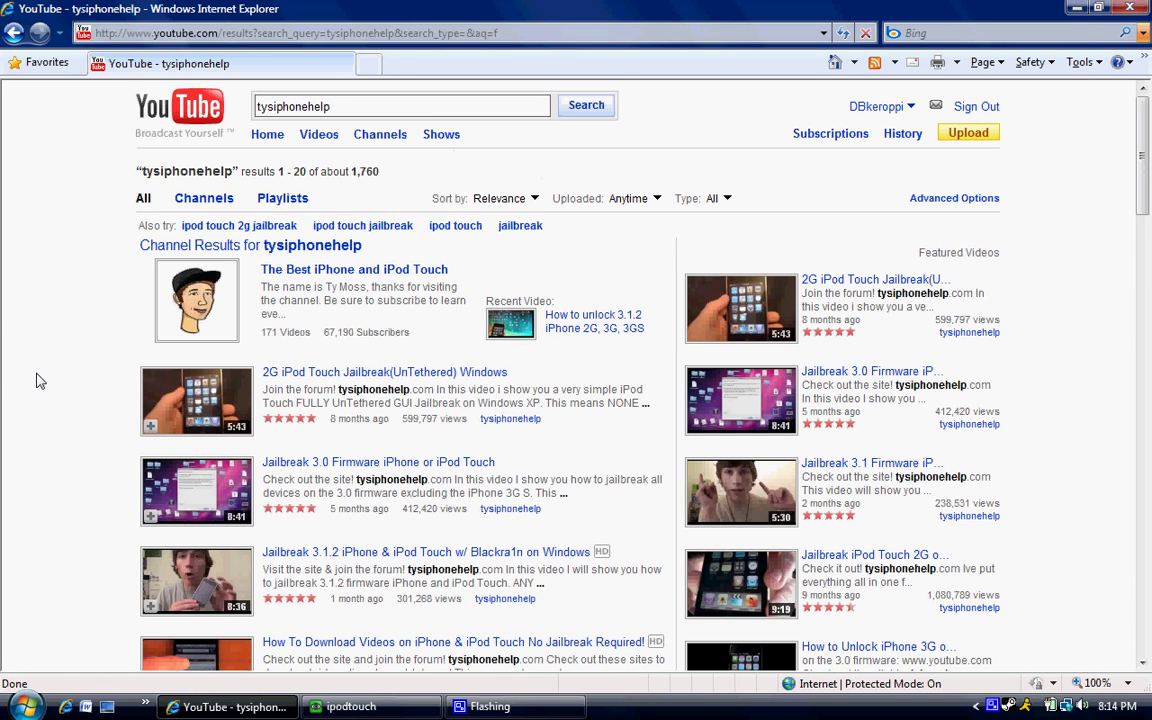
scroll(287, 432, "down", 3)
scroll(287, 432, "up", 2)
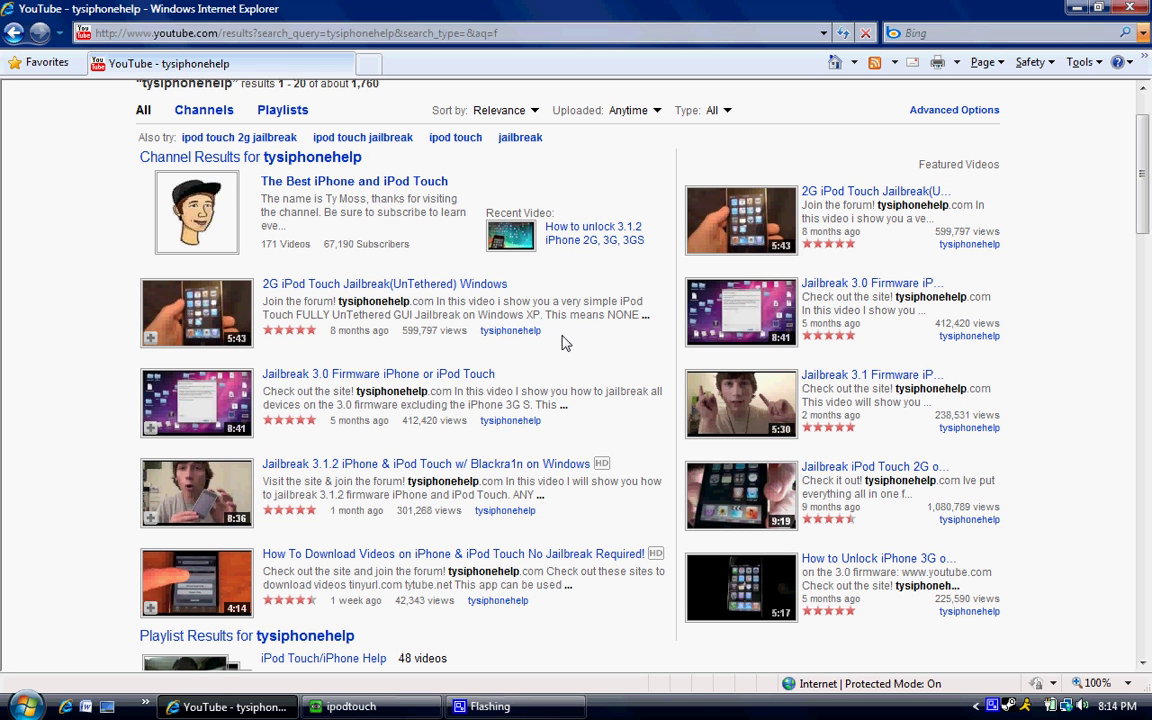
scroll(565, 380, "up", 1)
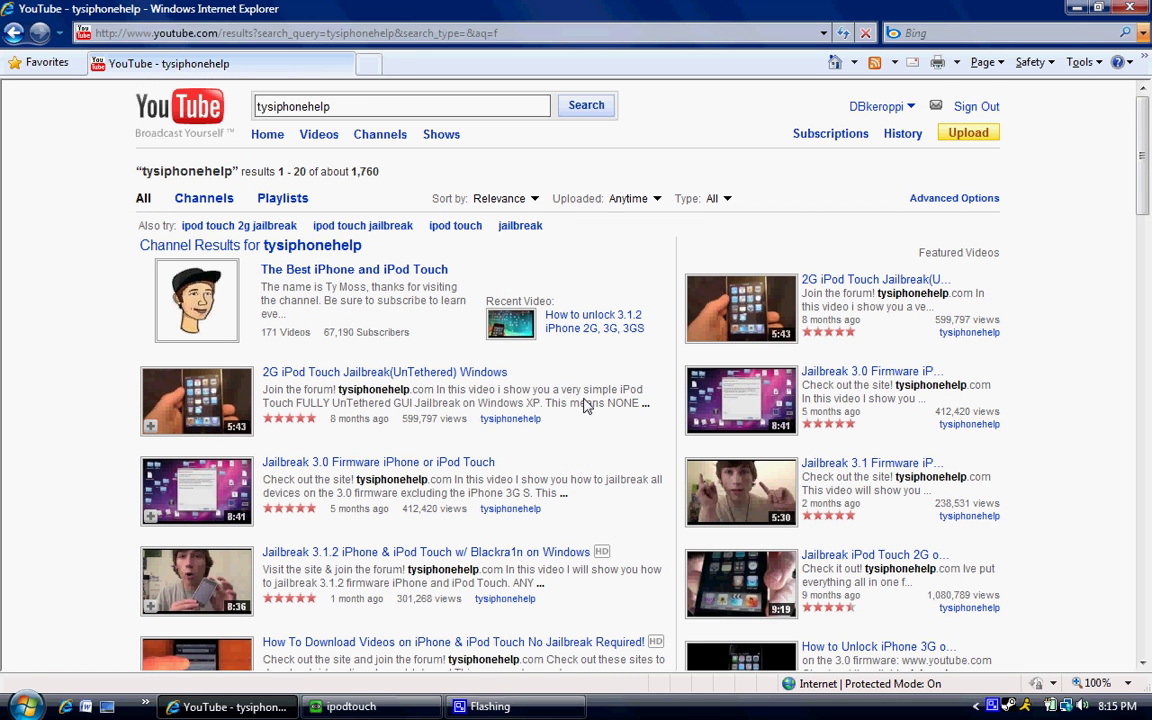
left_click_drag(355, 105, 221, 101)
left_click(350, 706)
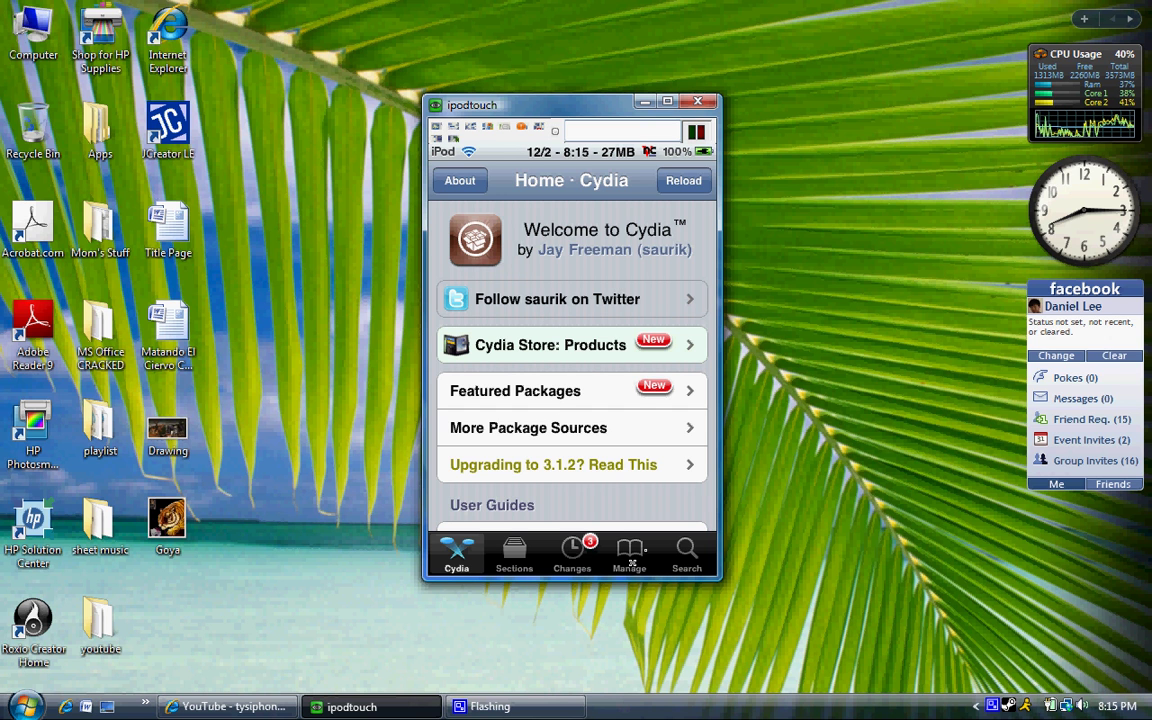
- Switch the iPod's Cydia to its Search page from the bottom tab bar
left_click(686, 553)
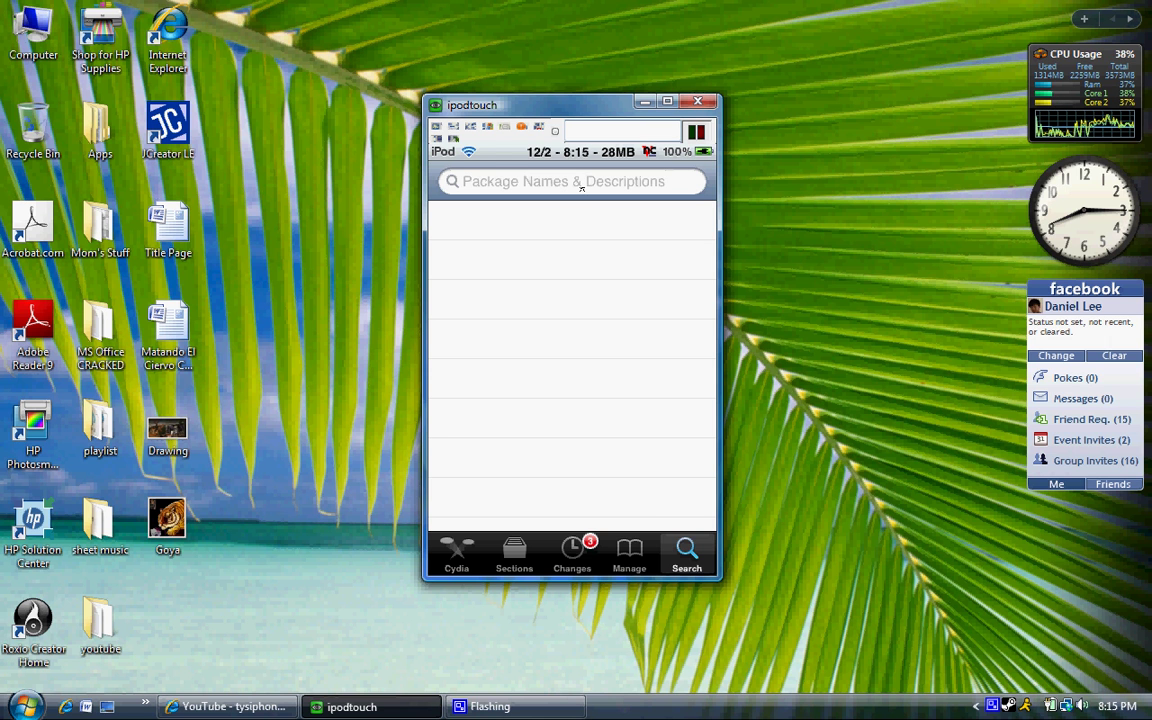
- Search Cydia for winterboard, confirm in its details that it's installed, then clear the query
left_click(581, 188)
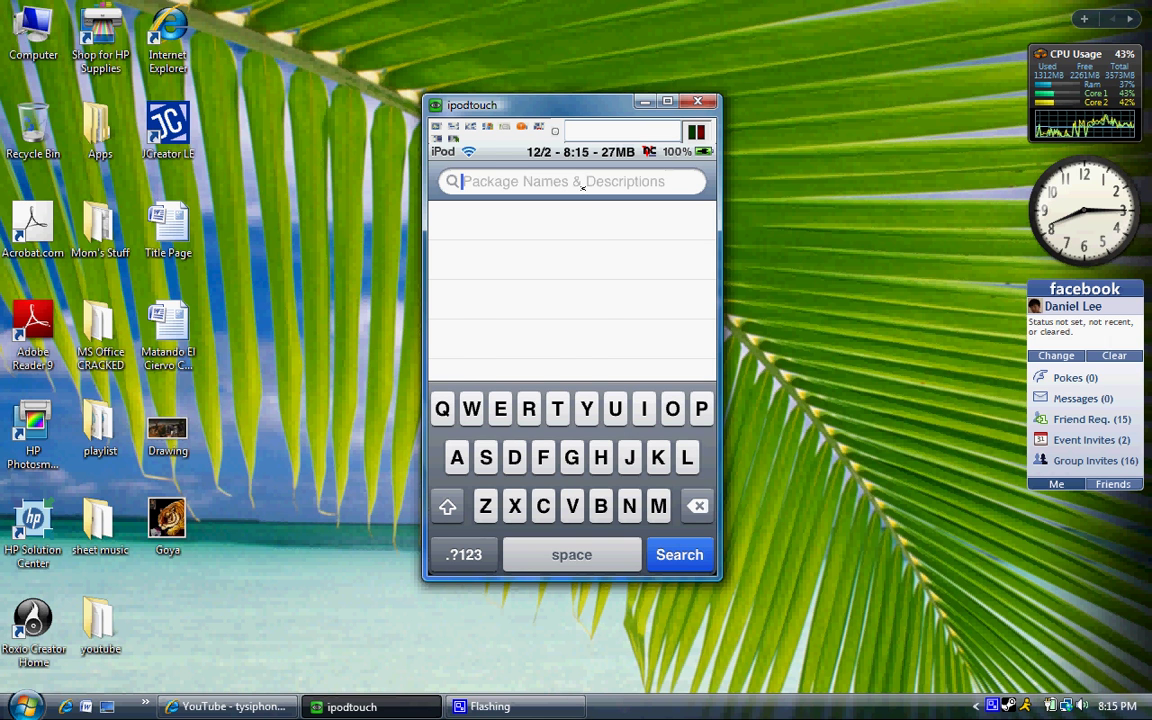
type("winterboard")
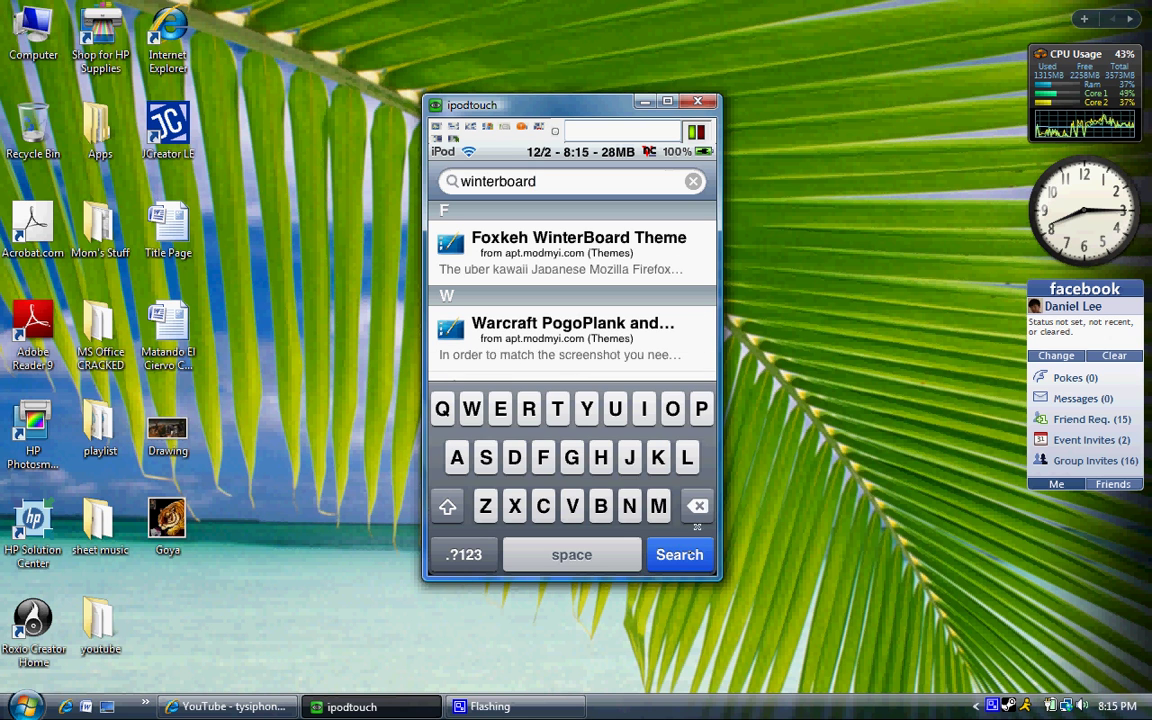
left_click(676, 556)
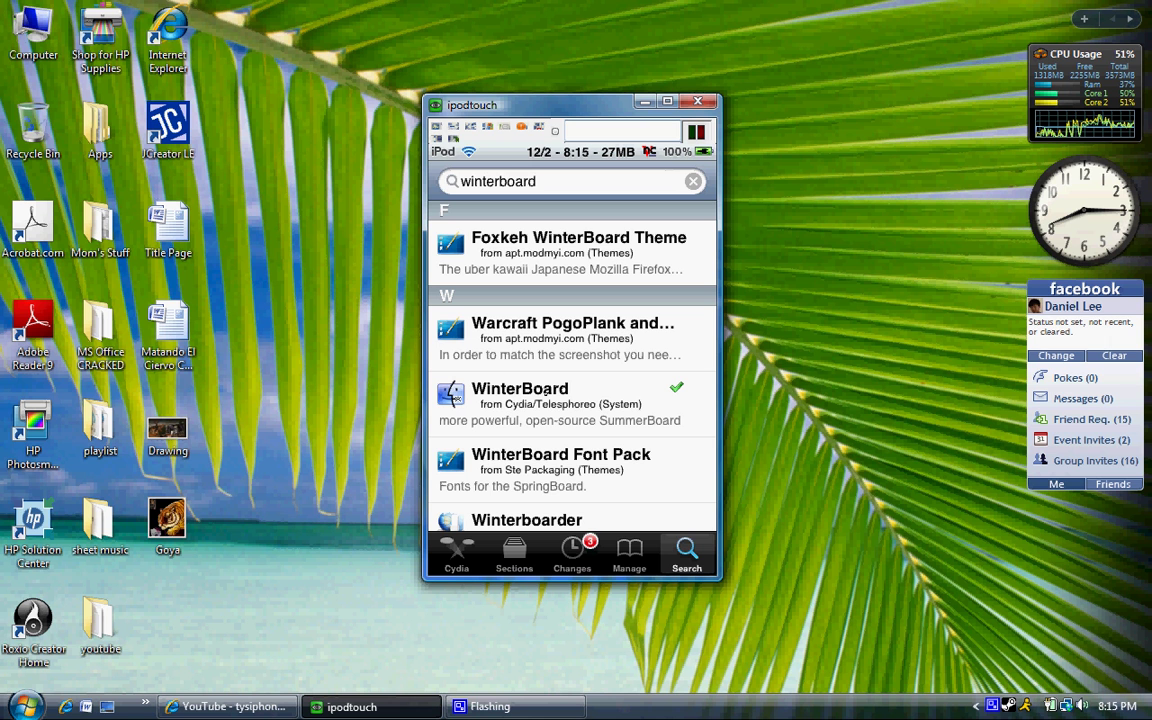
left_click(565, 396)
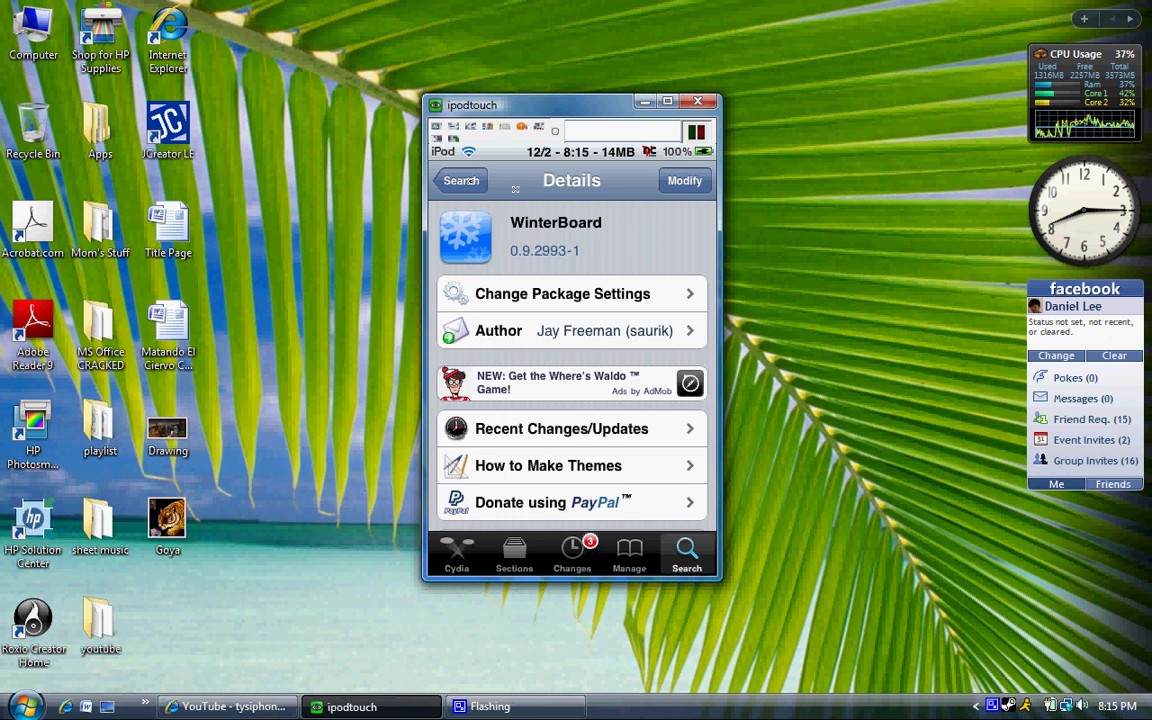
left_click(461, 181)
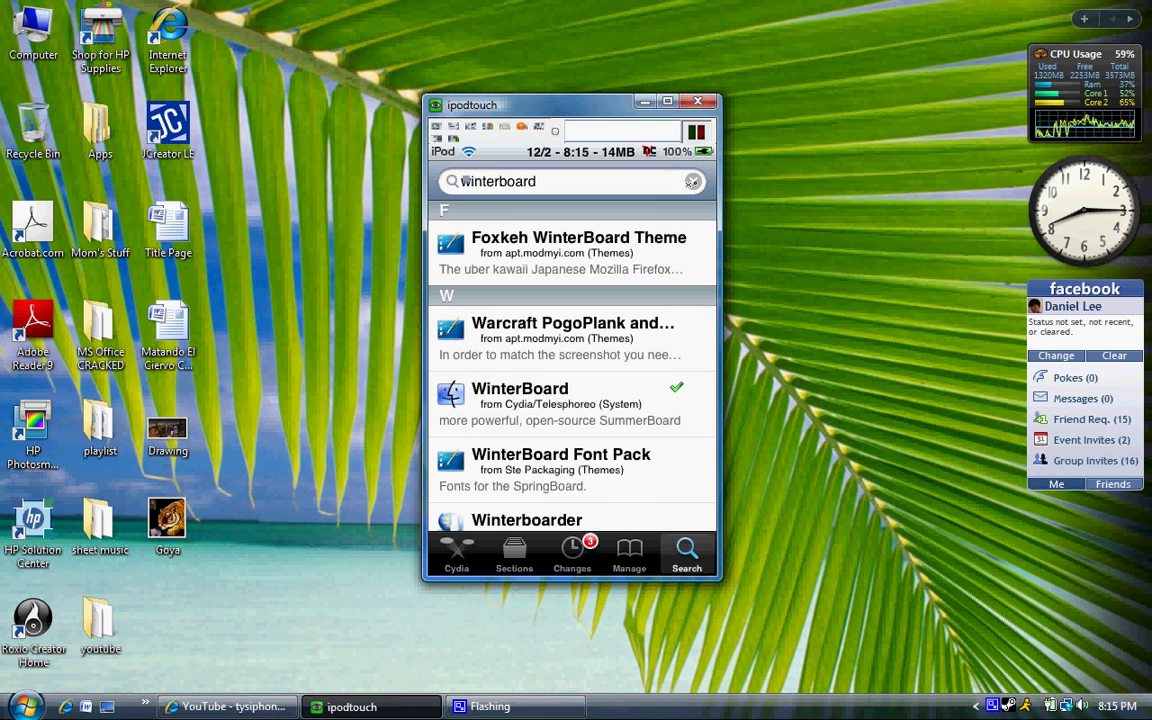
left_click(691, 181)
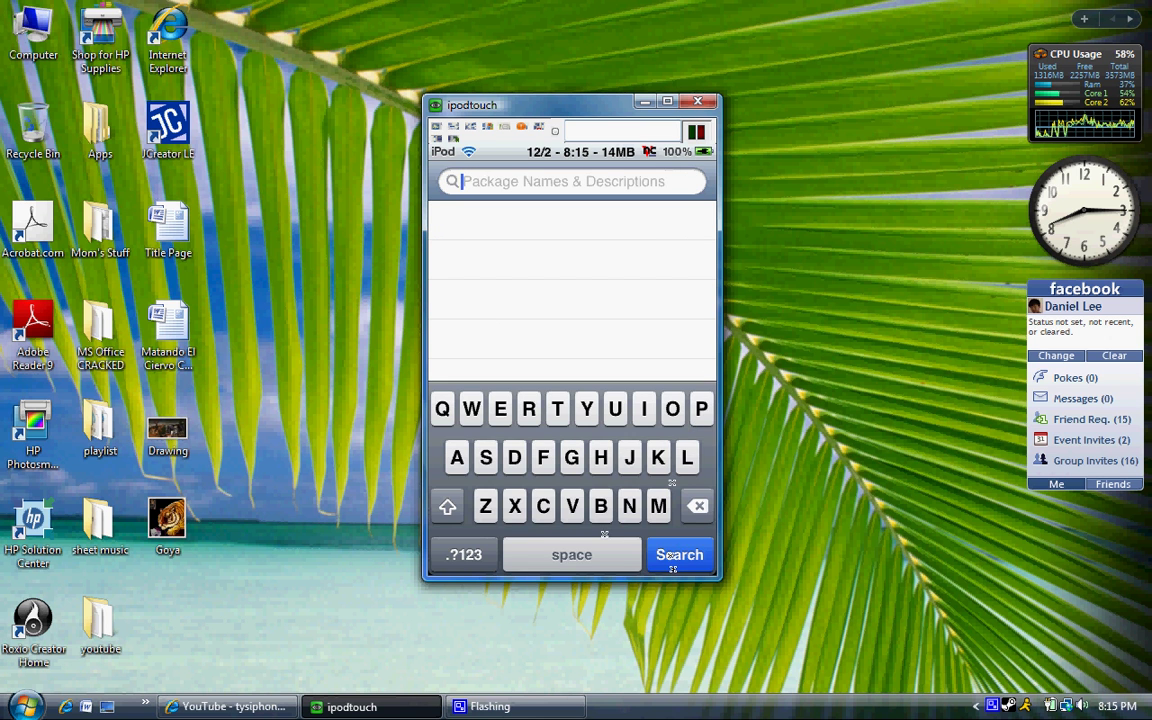
- Search Cydia for porsche, view the results, then clear the query
left_click(673, 568)
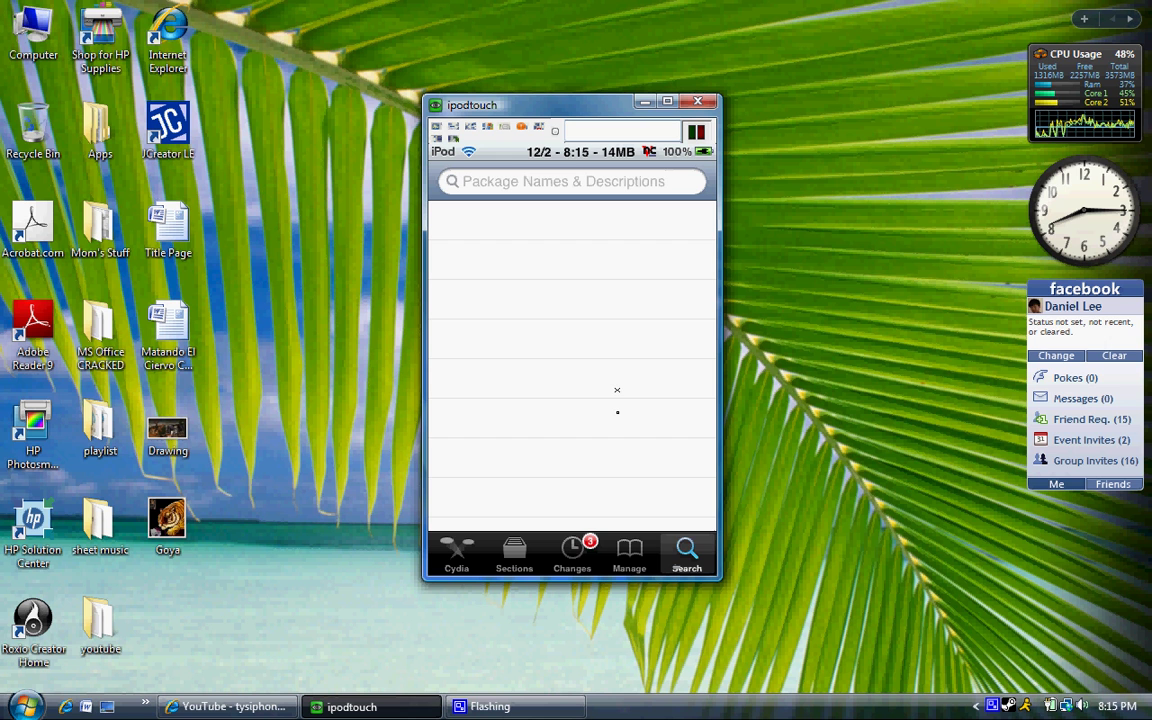
left_click(568, 184)
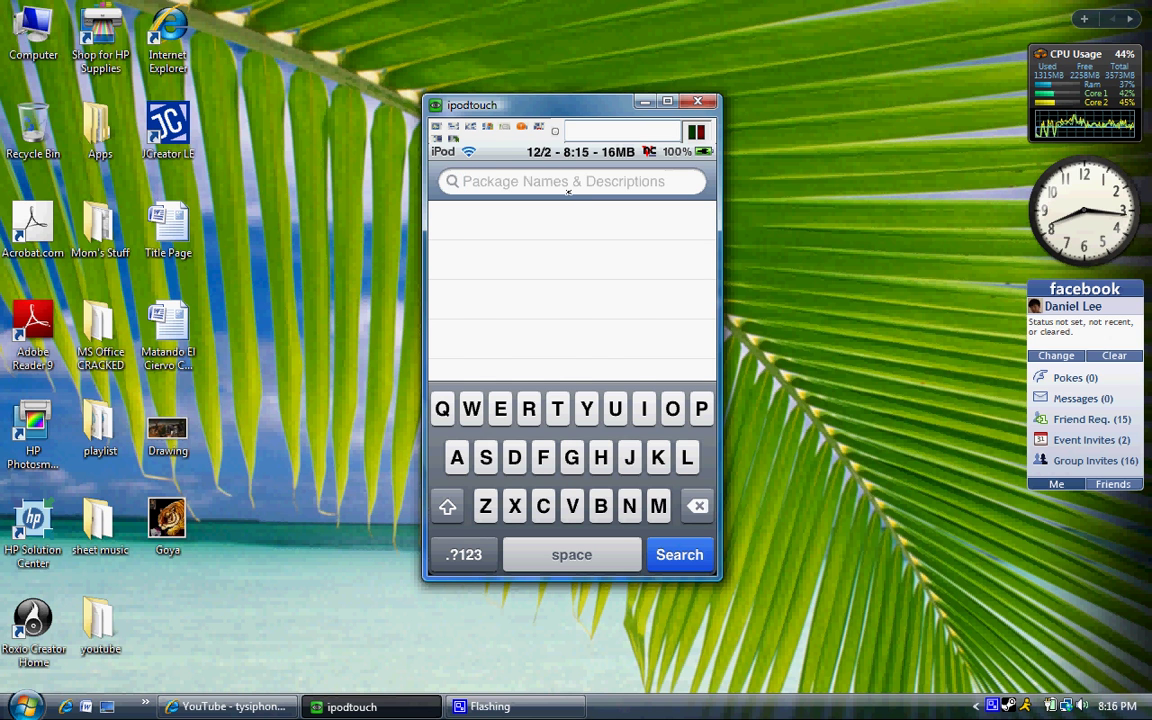
type("porsche")
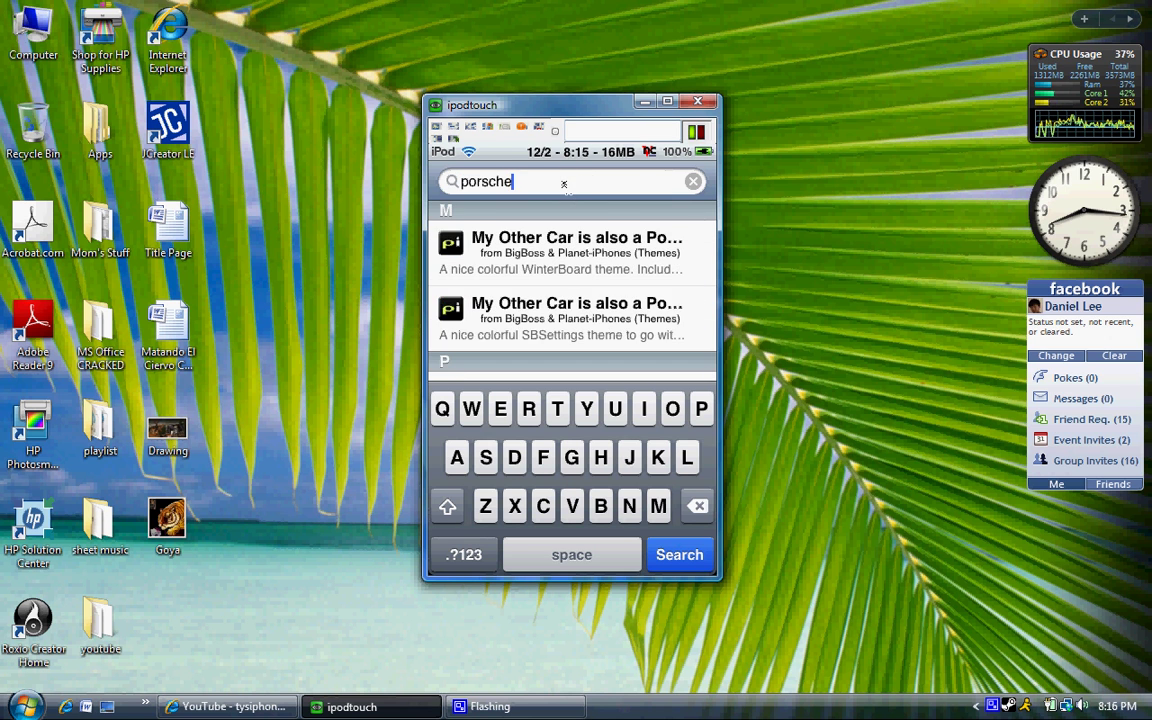
left_click(680, 553)
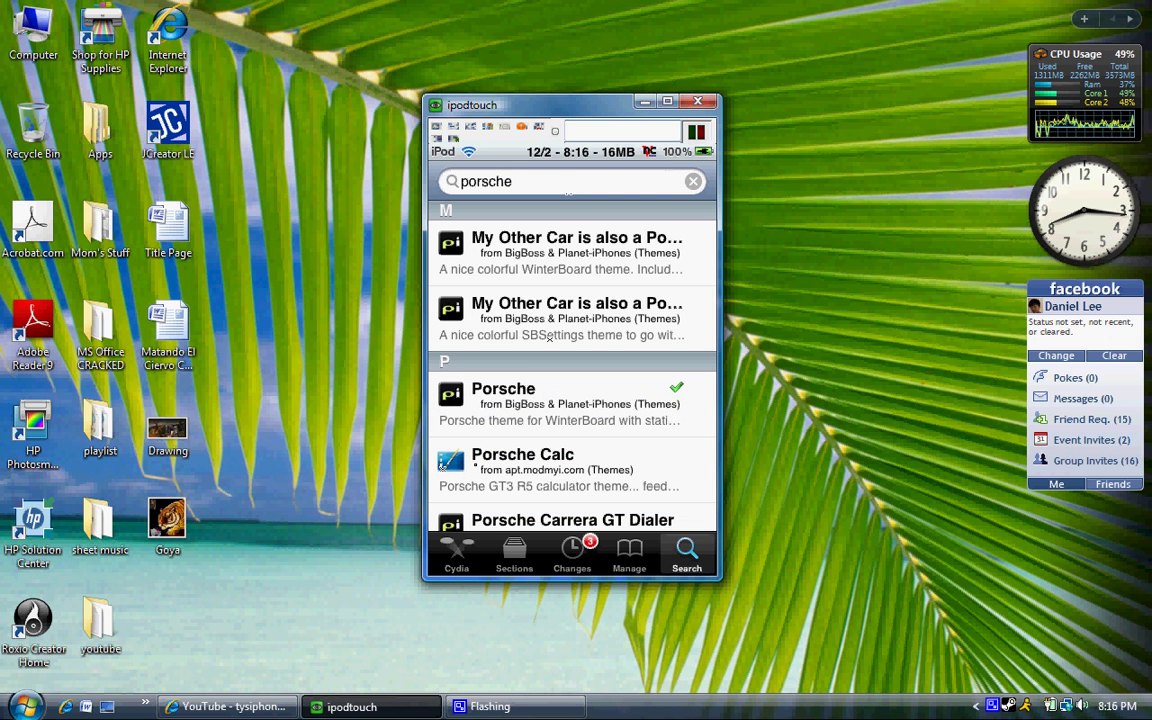
left_click(652, 181)
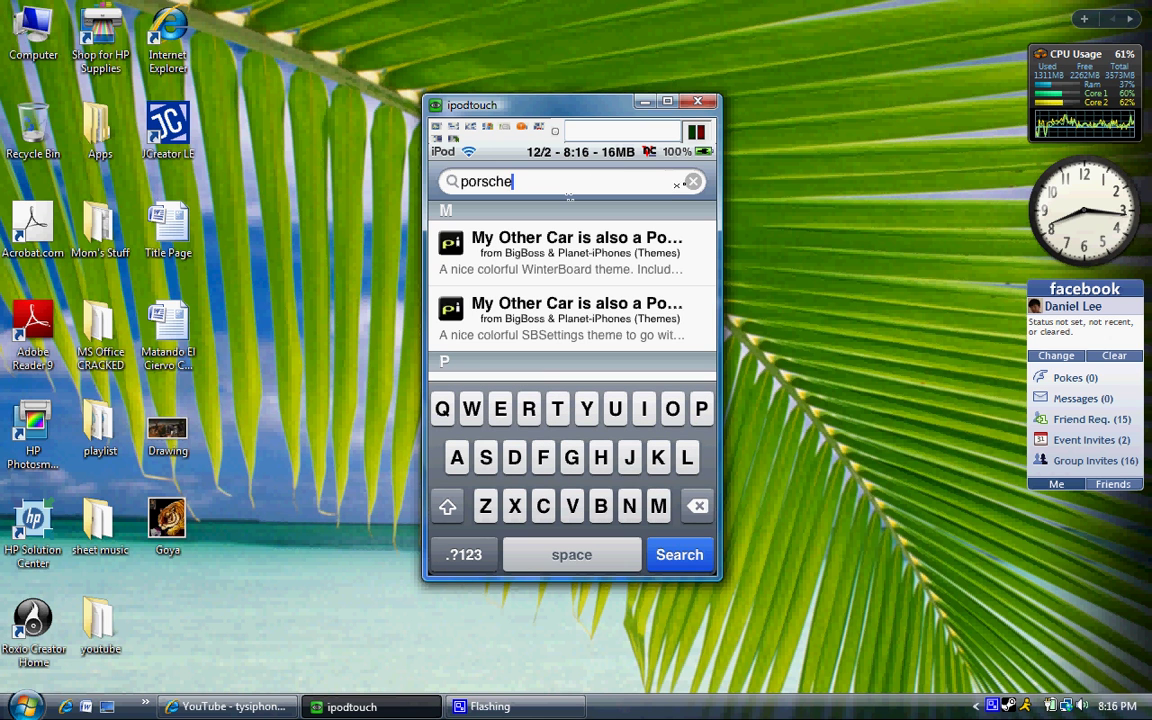
left_click(691, 181)
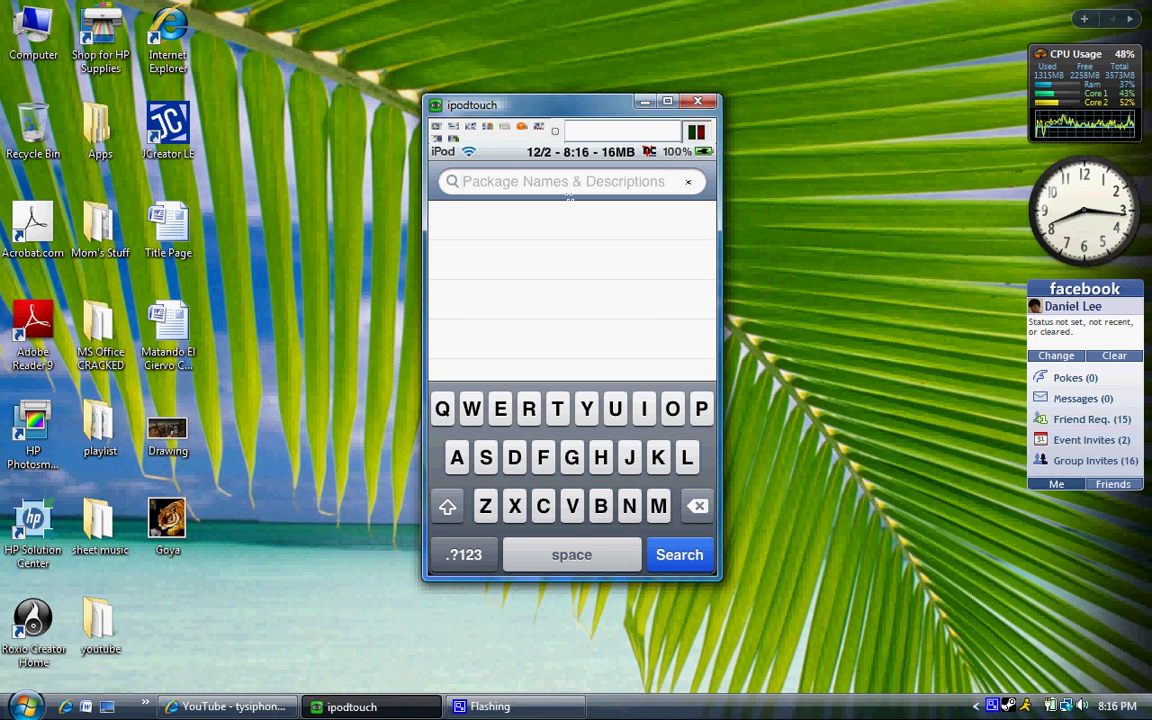
- Search Cydia for family guy, then clear that query
type("family guy")
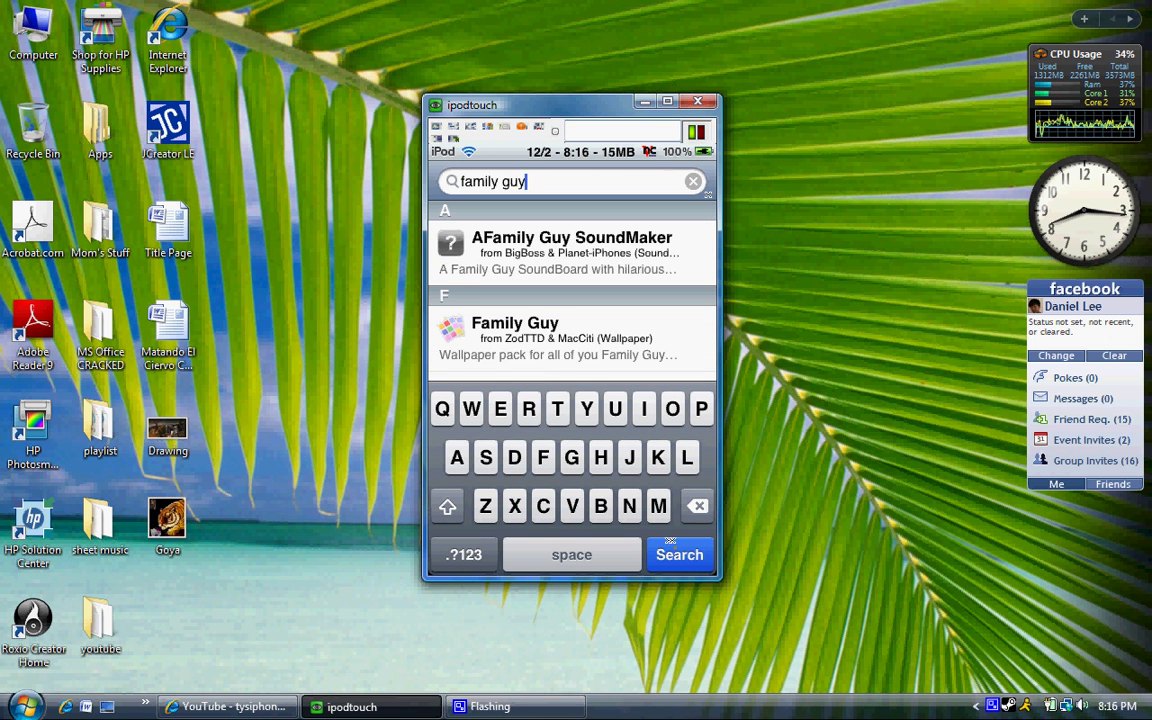
key("Return")
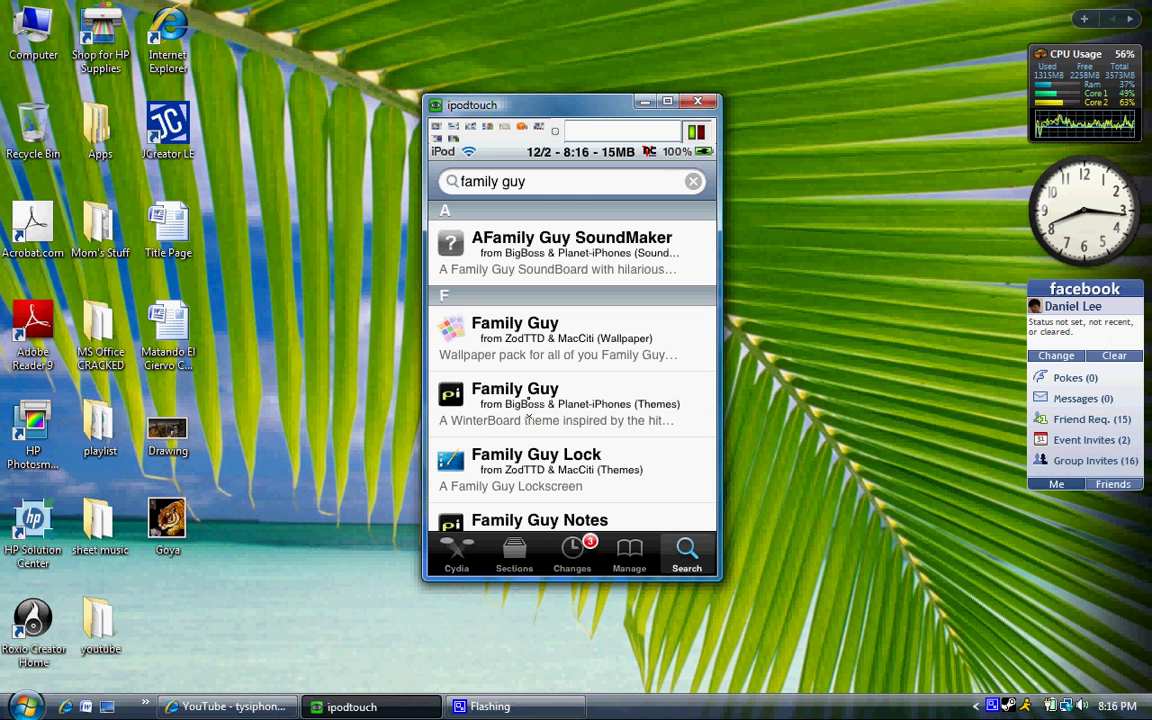
left_click(600, 181)
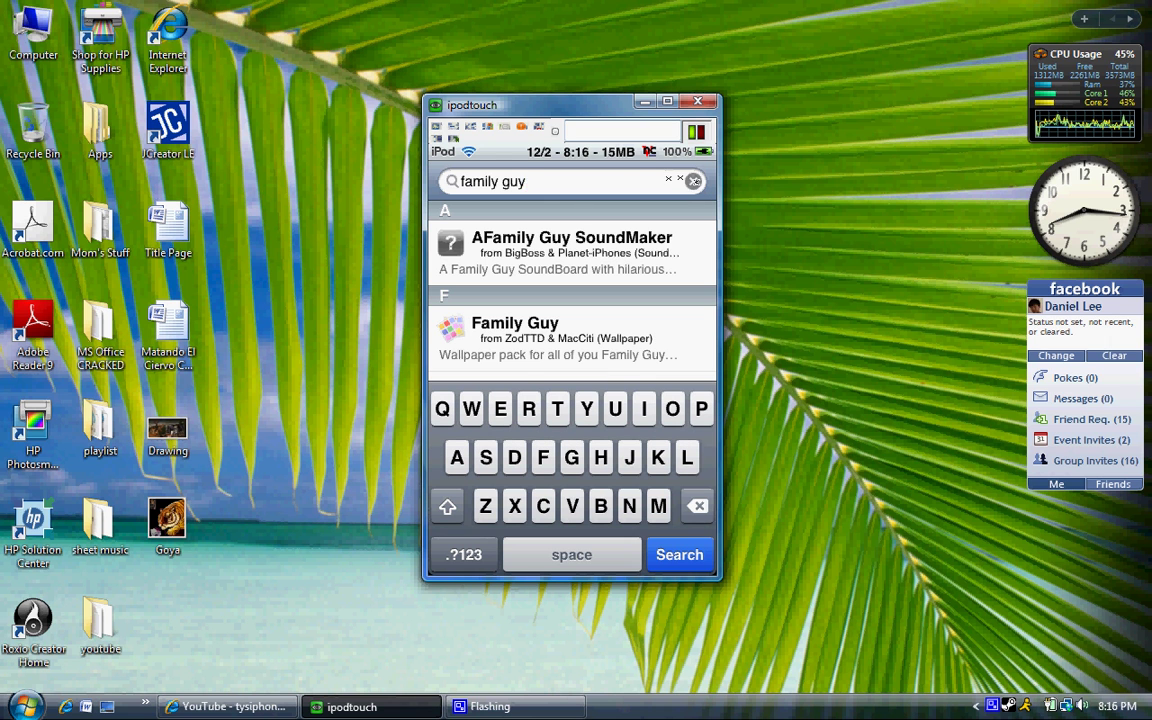
left_click(693, 181)
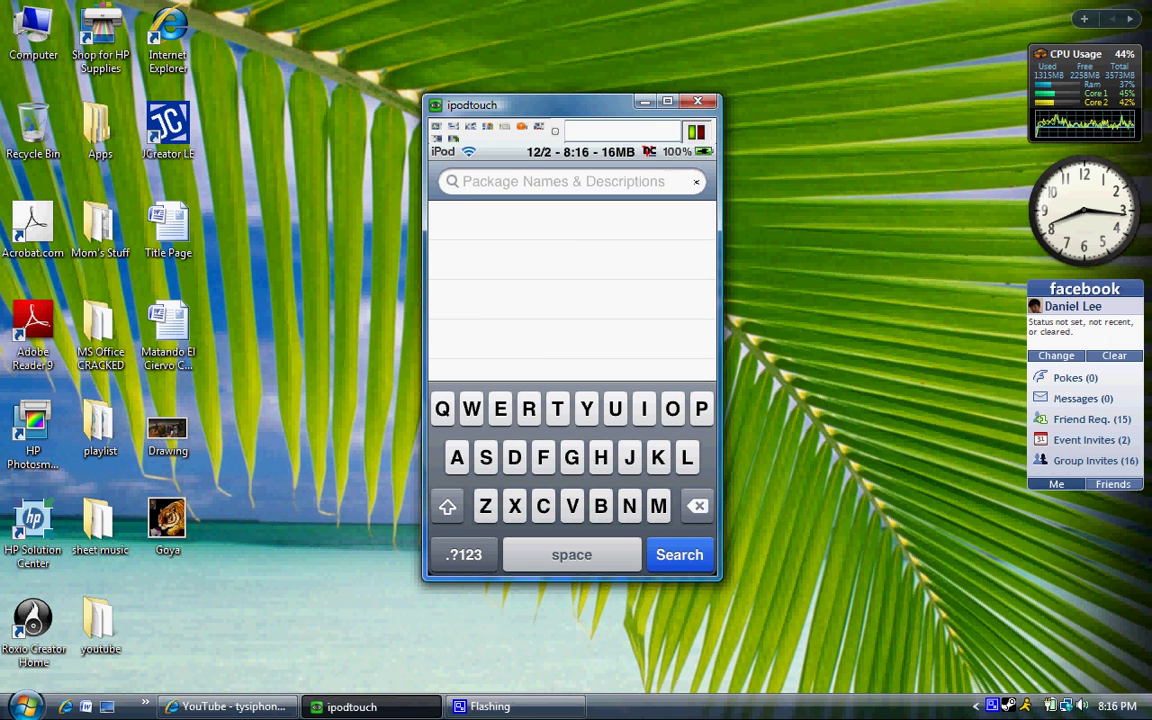
- Replace the pokemon query with porsche and run the search
type("pokemon")
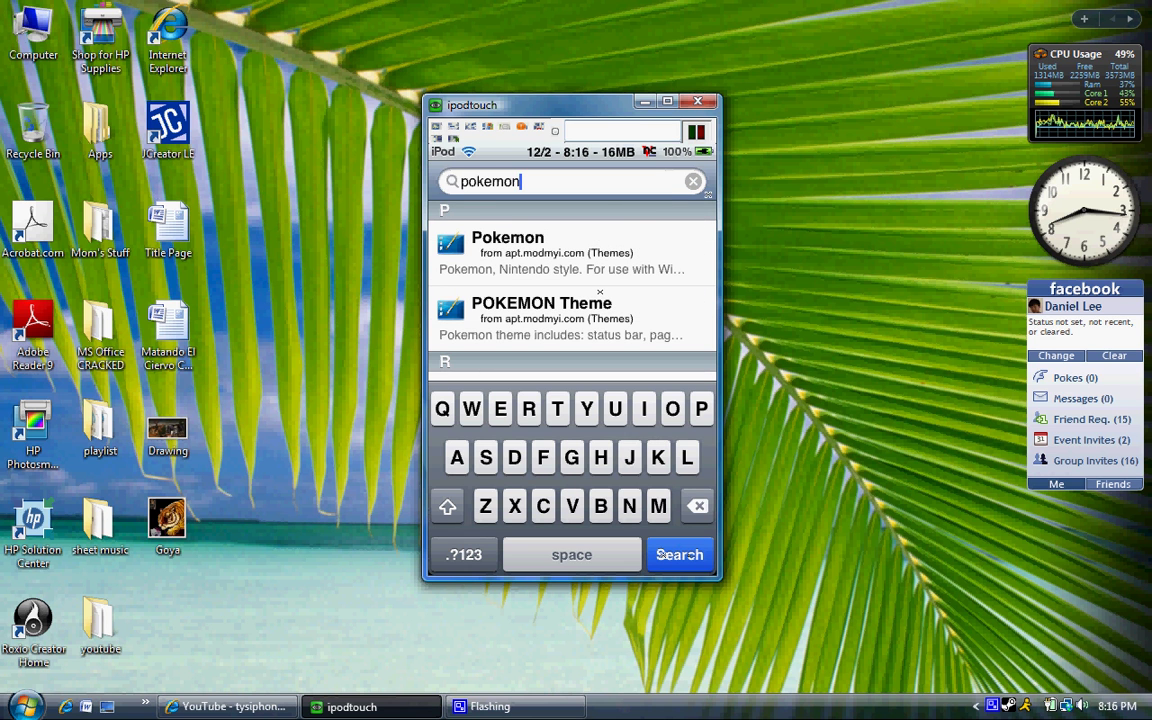
key("BackSpace")
key("BackSpace")
key("BackSpace")
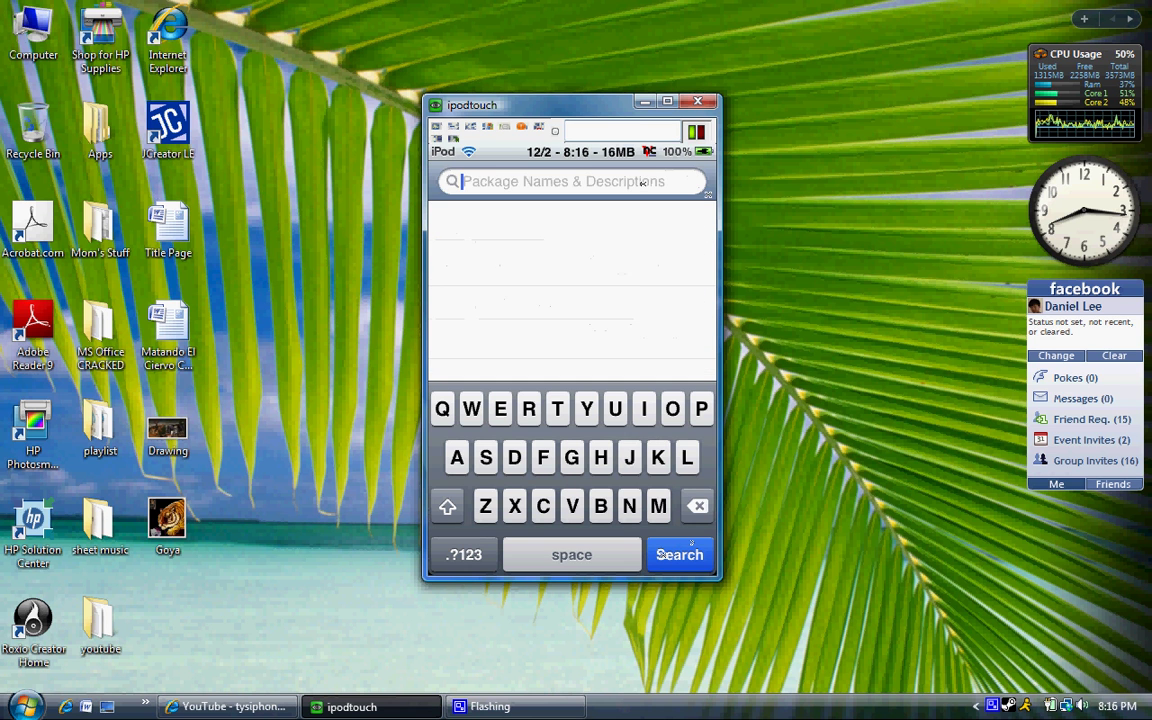
type("p")
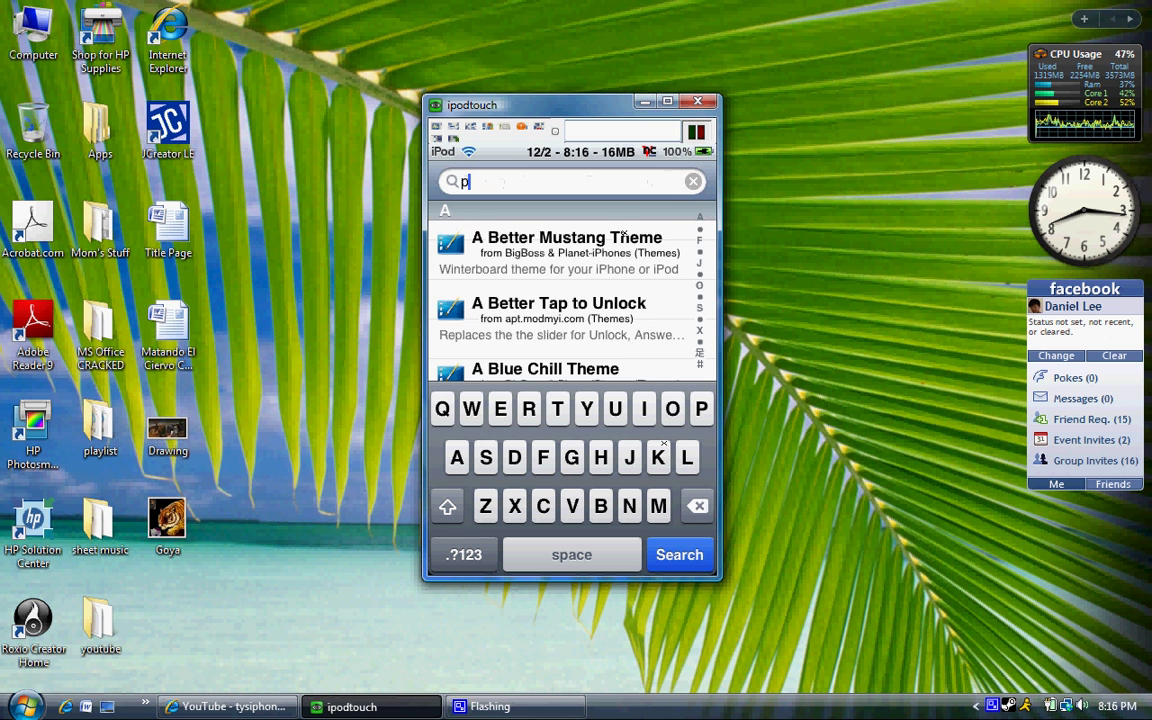
type("orsche")
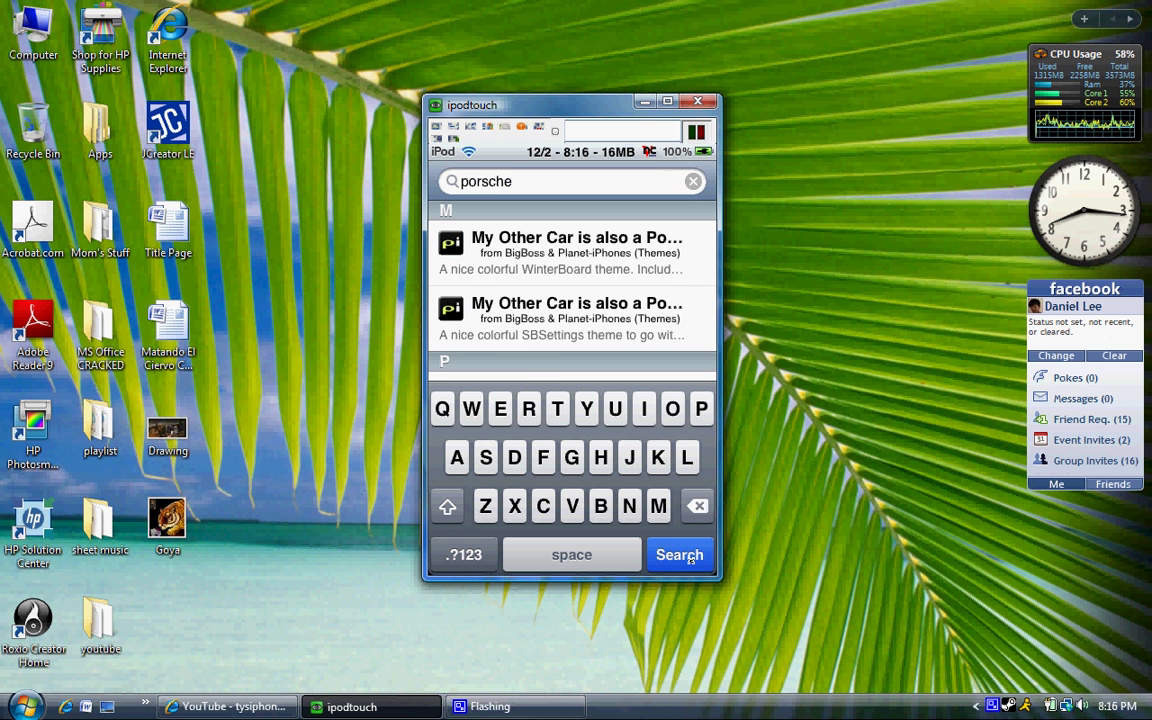
left_click(689, 558)
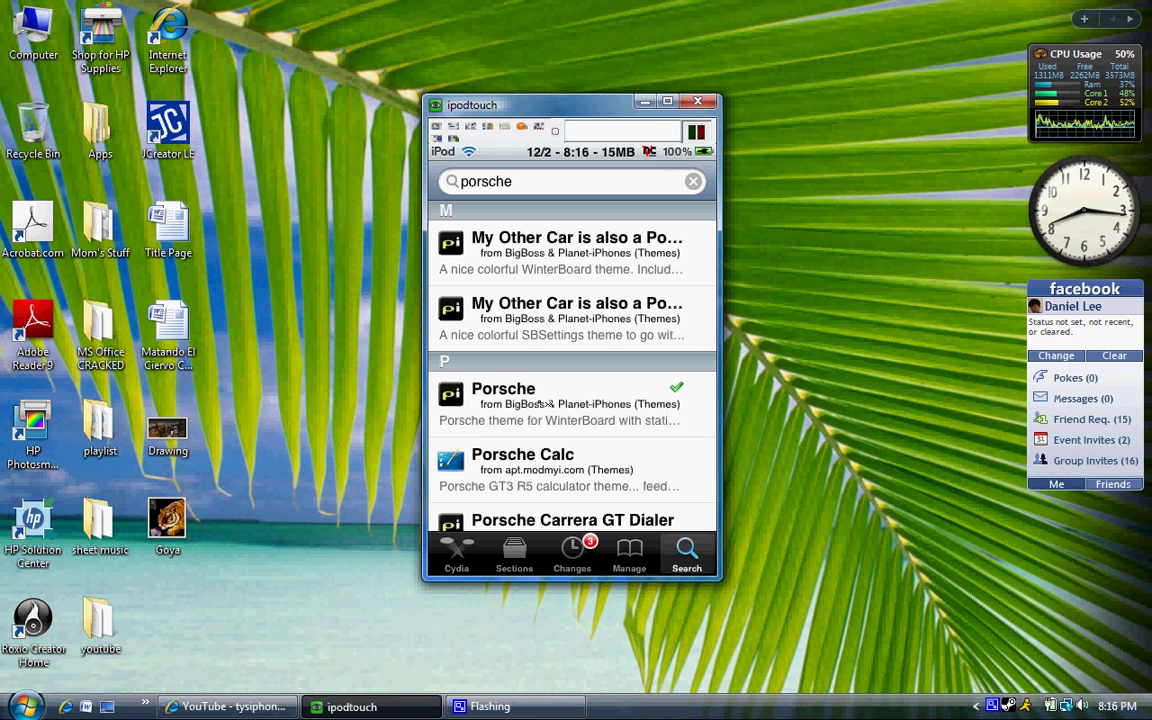
- View the installed Porsche theme's details, then press Home to return to the home screen
left_click(548, 403)
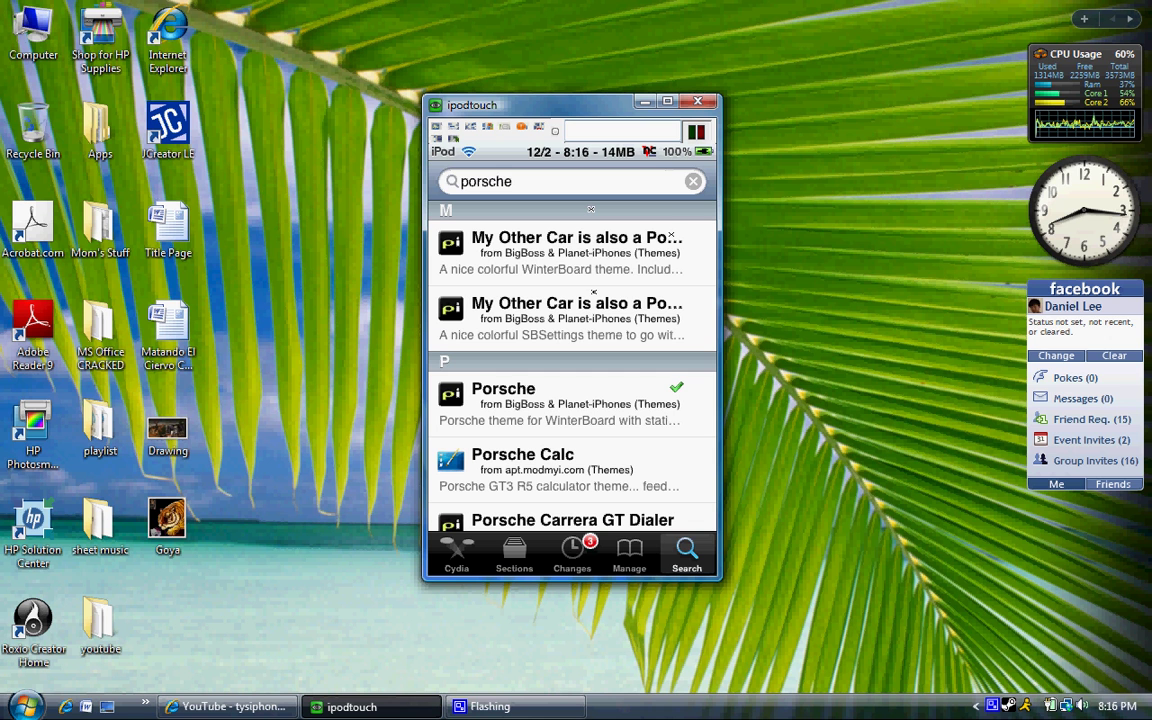
right_click(594, 291)
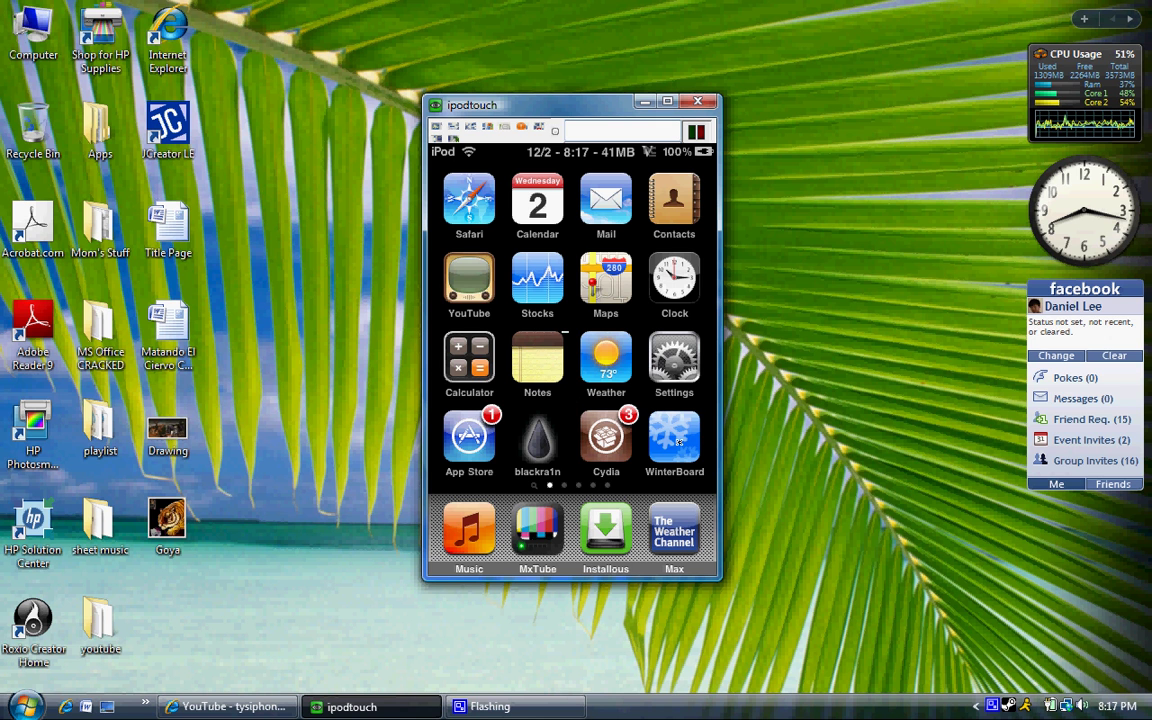
- Check the PorsheWallpaper and Porsche themes in WinterBoard and scroll the theme list
left_click(677, 441)
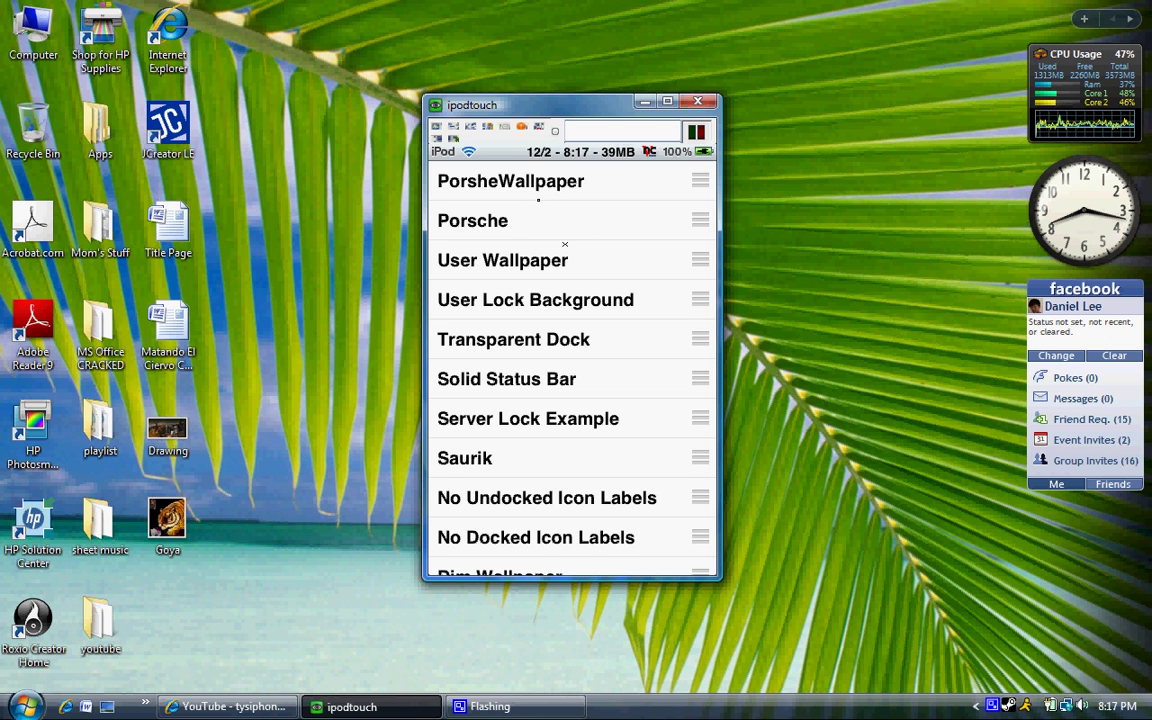
left_click(538, 181)
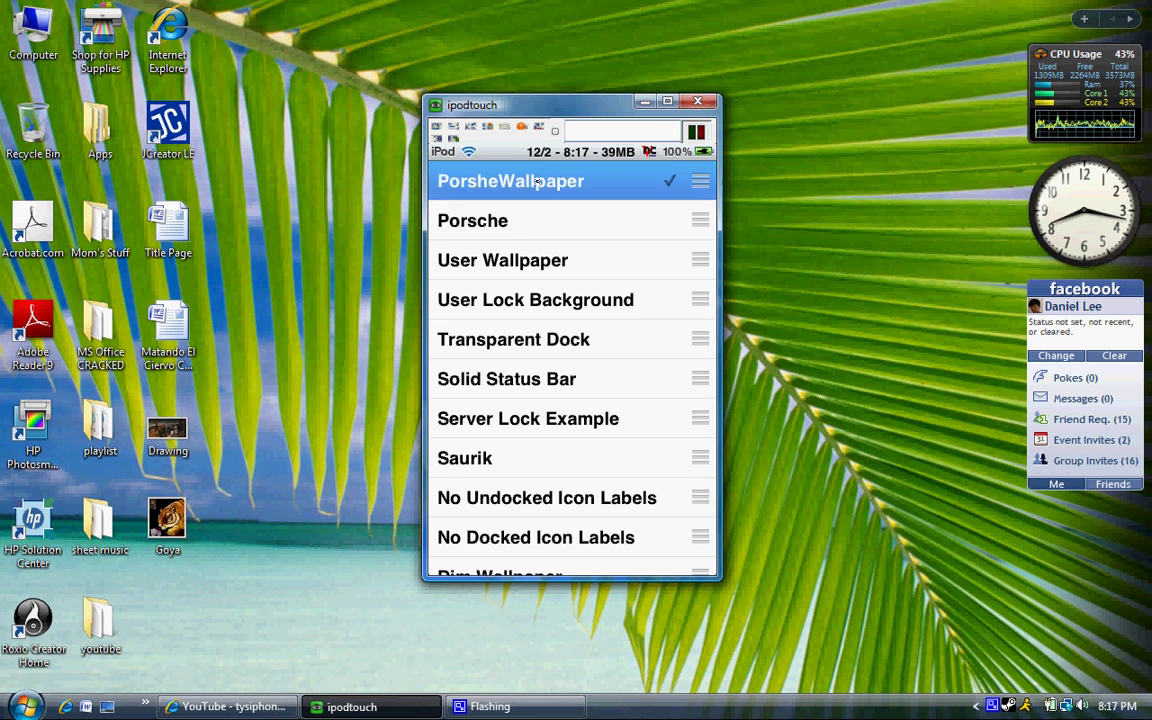
left_click(540, 220)
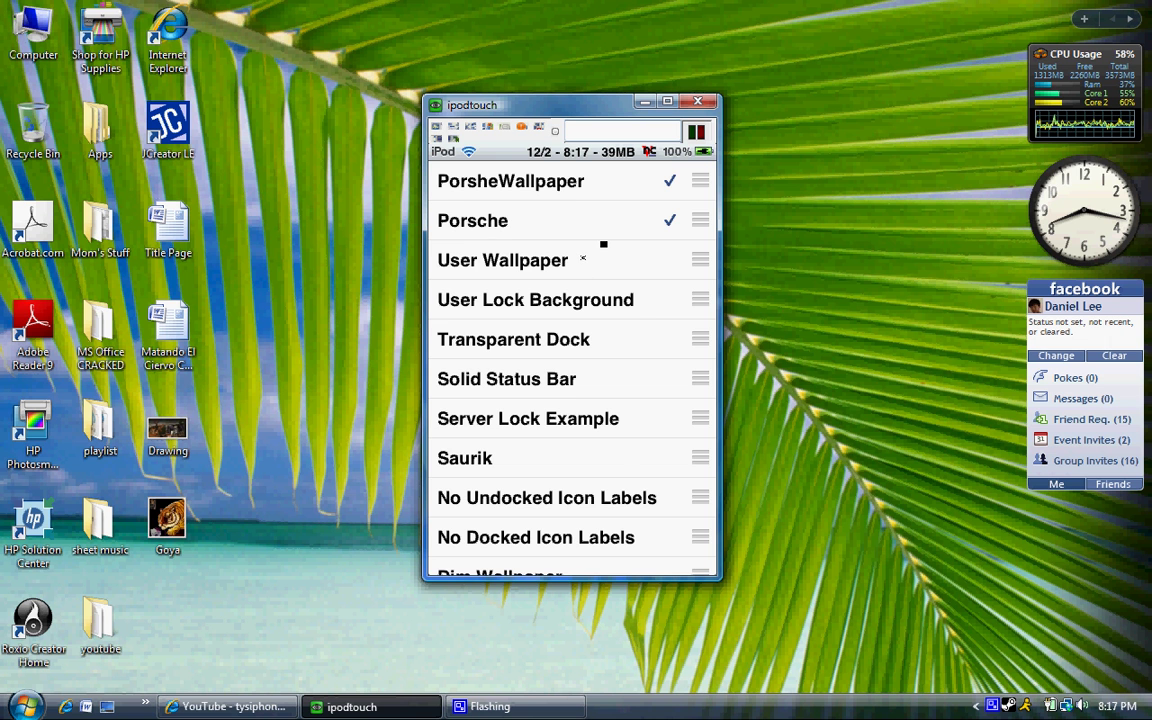
scroll(583, 258, "down", 3)
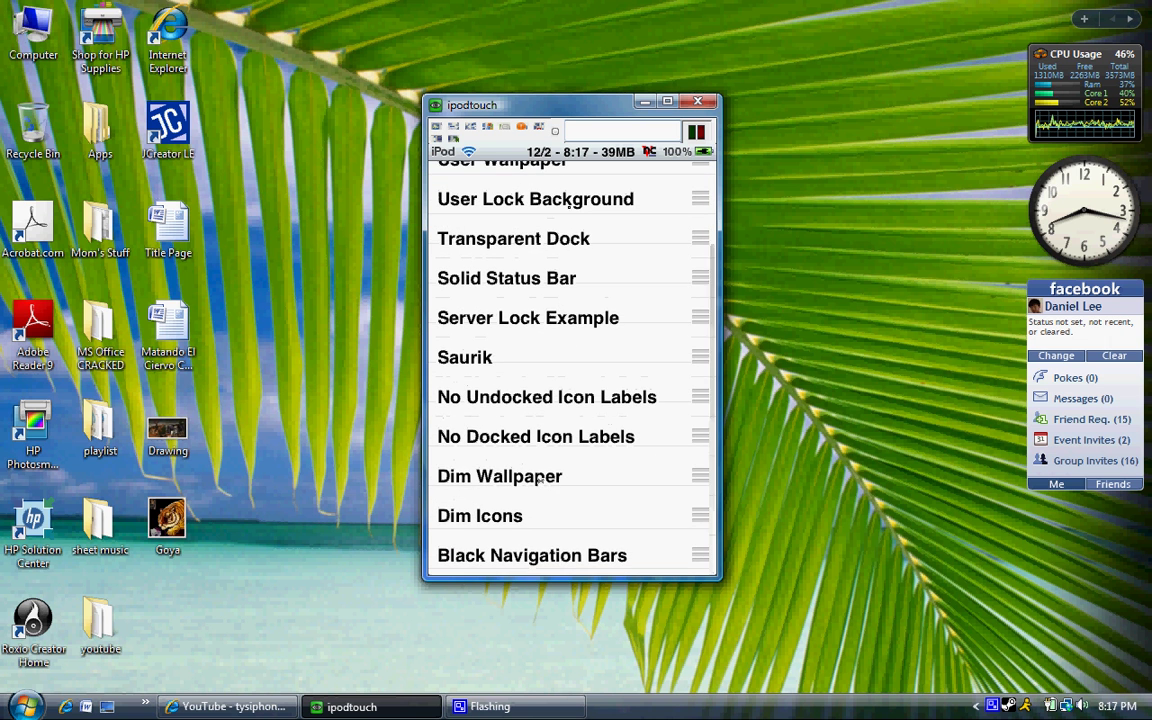
scroll(567, 372, "up", 3)
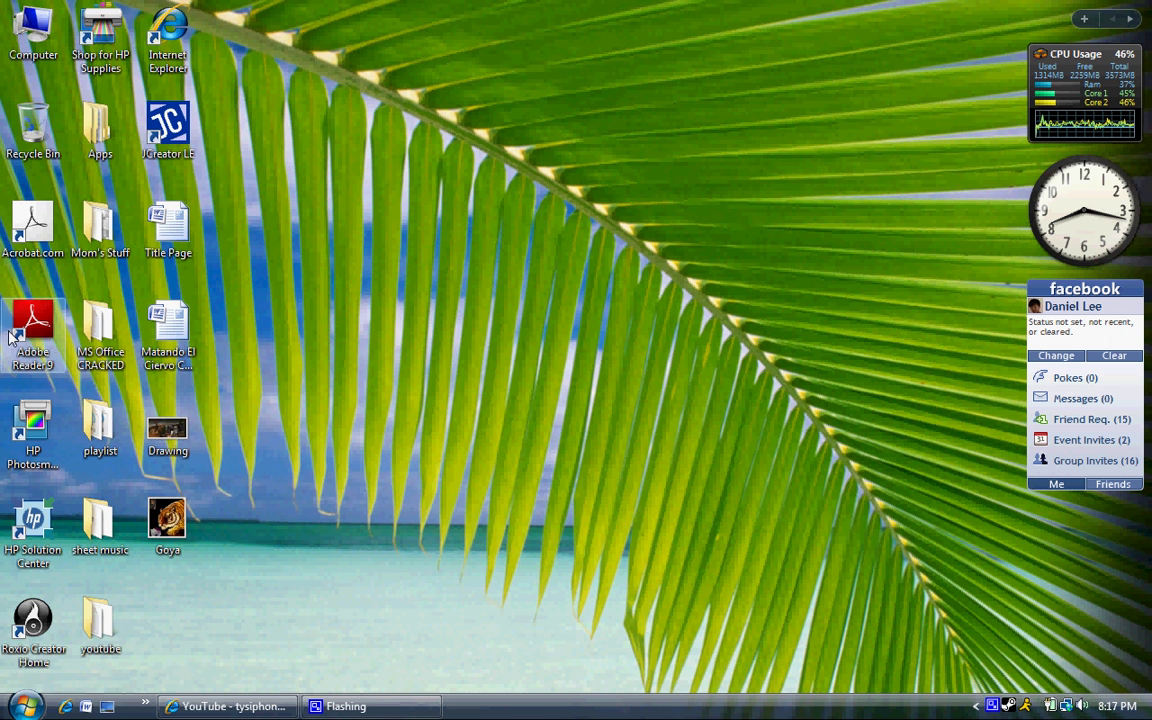
- Launch UltraVNC Viewer from the youtube folder and connect to 192.168.0.102, moving the status window aside
double_click(97, 625)
double_click(485, 175)
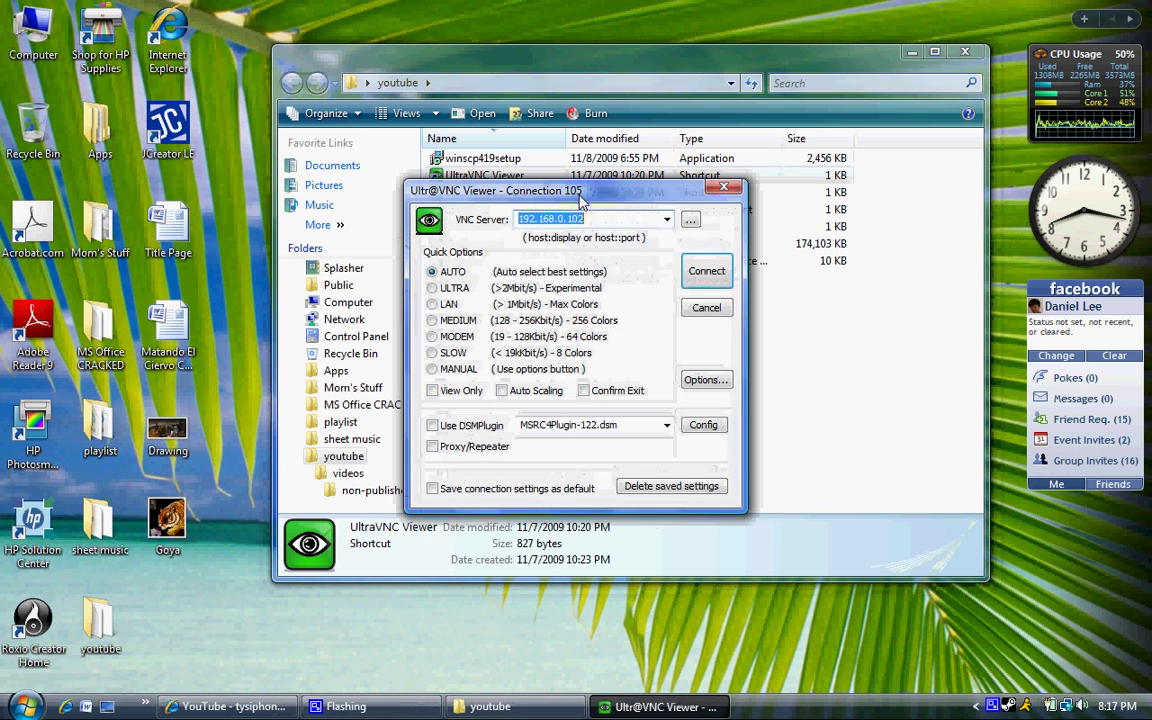
left_click(706, 271)
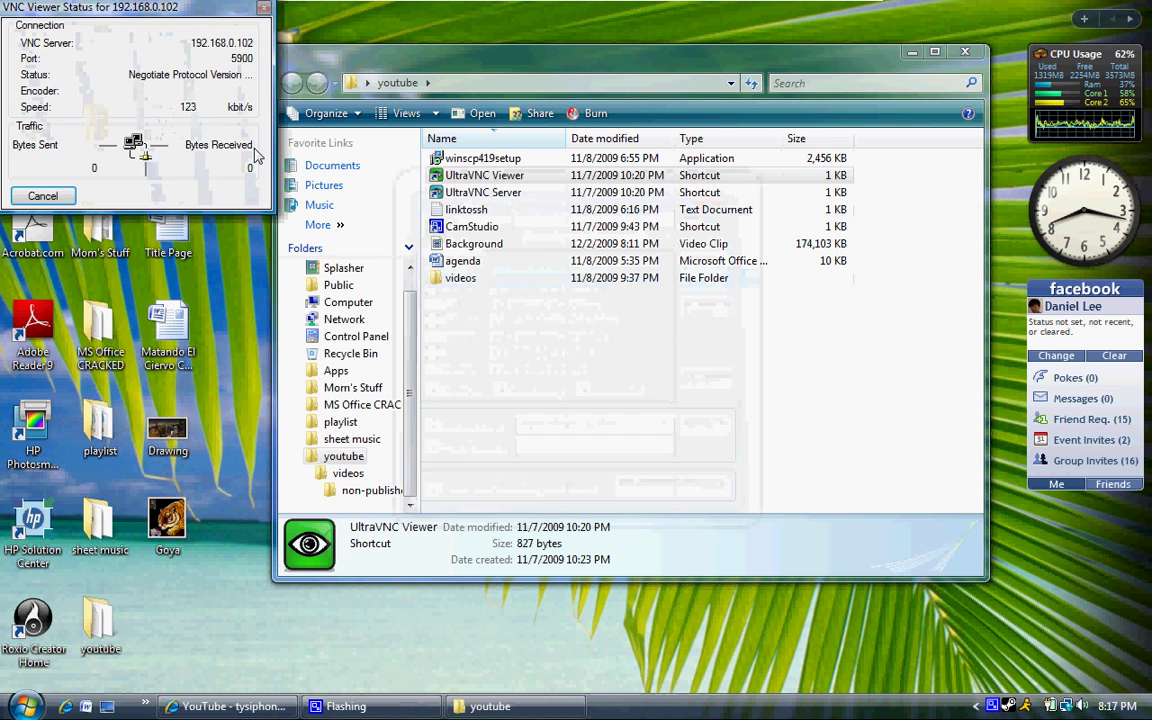
left_click_drag(108, 14, 398, 67)
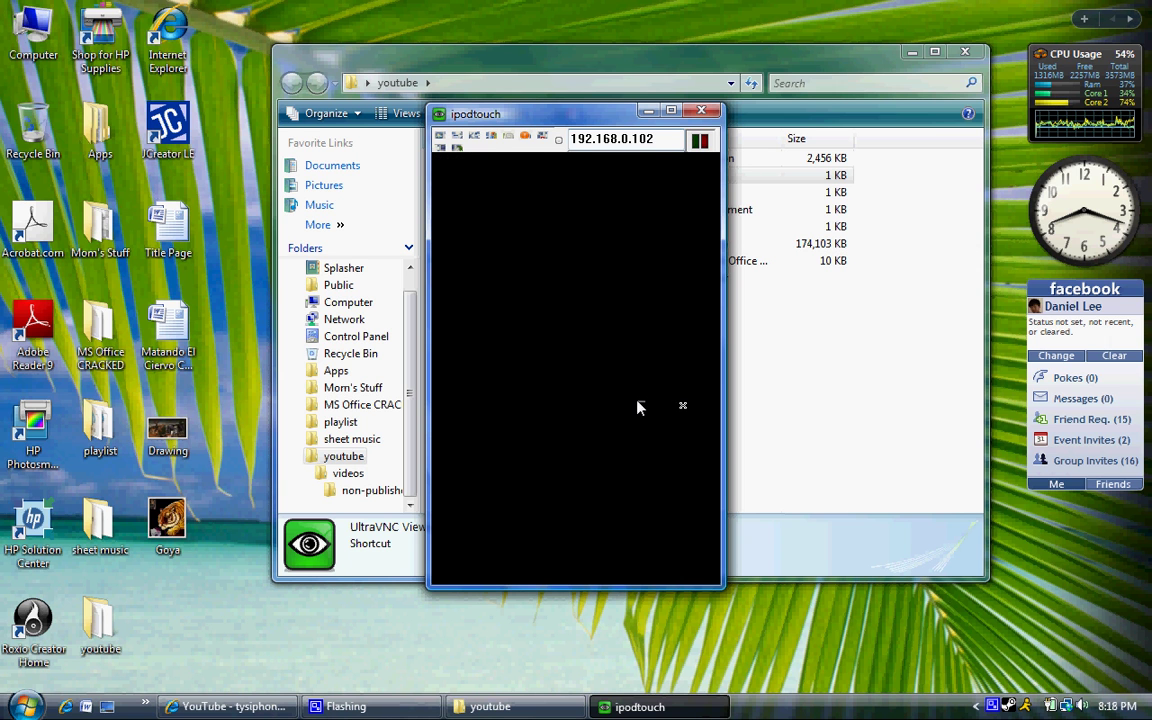
- Wake the iPod screen, clear the server address field, and minimize the youtube folder window
left_click(640, 407)
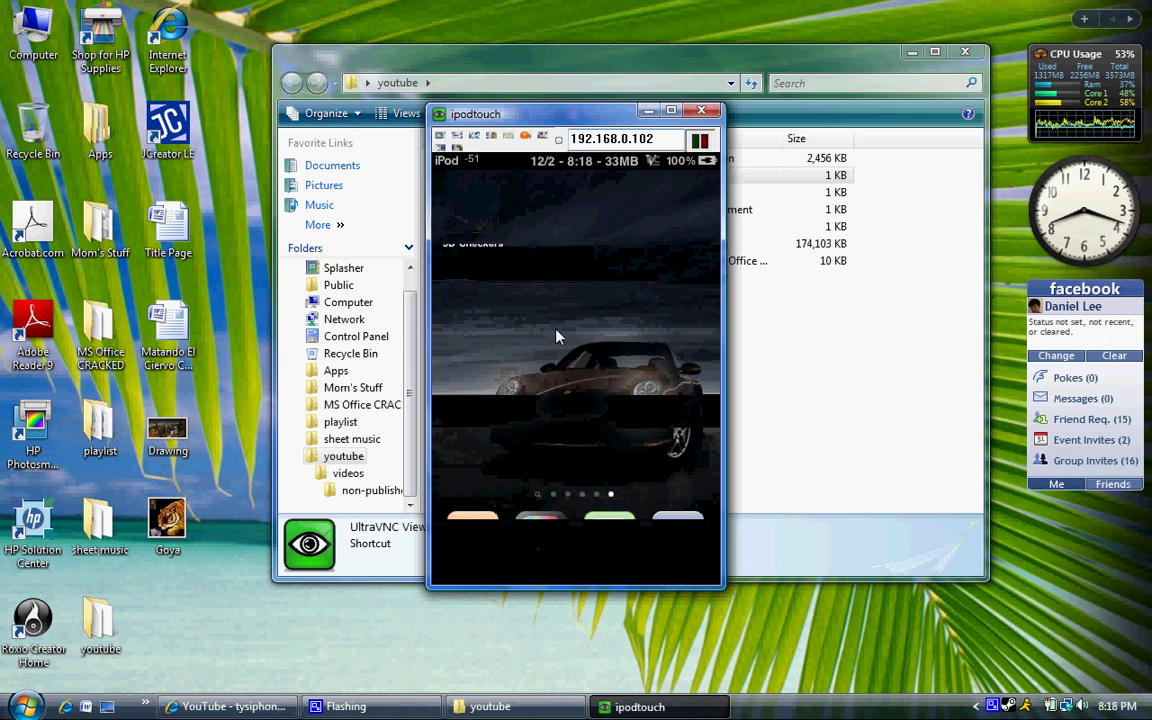
left_click(657, 140)
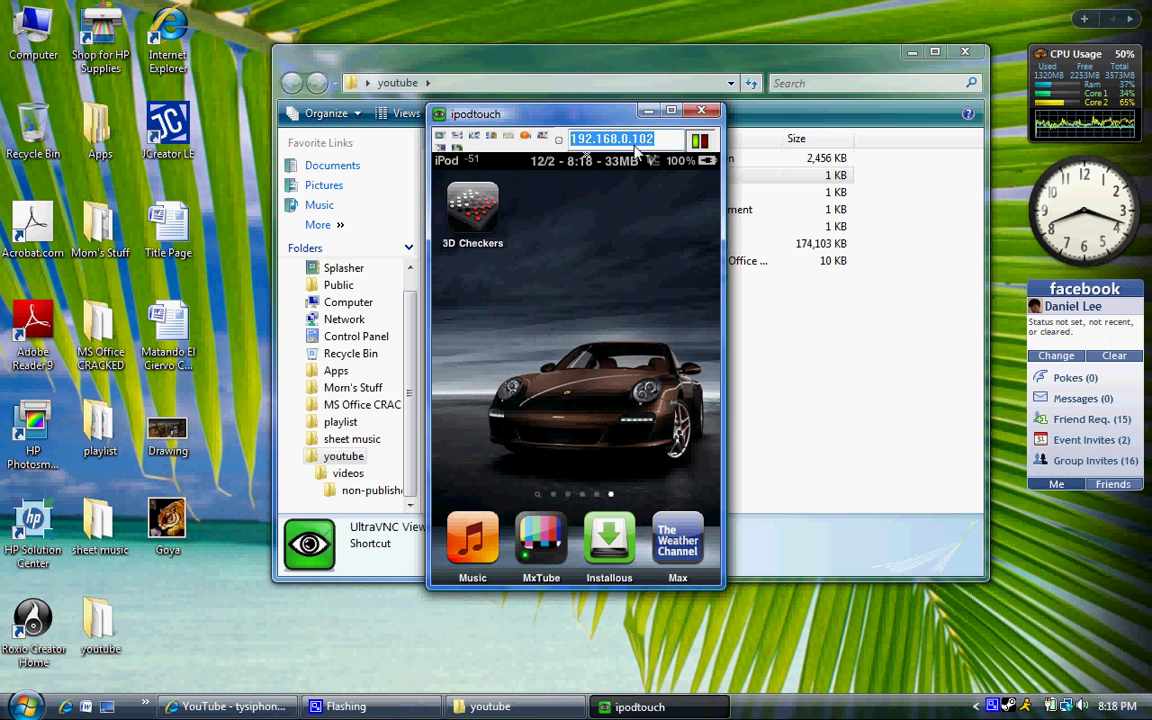
key("BackSpace")
left_click(770, 333)
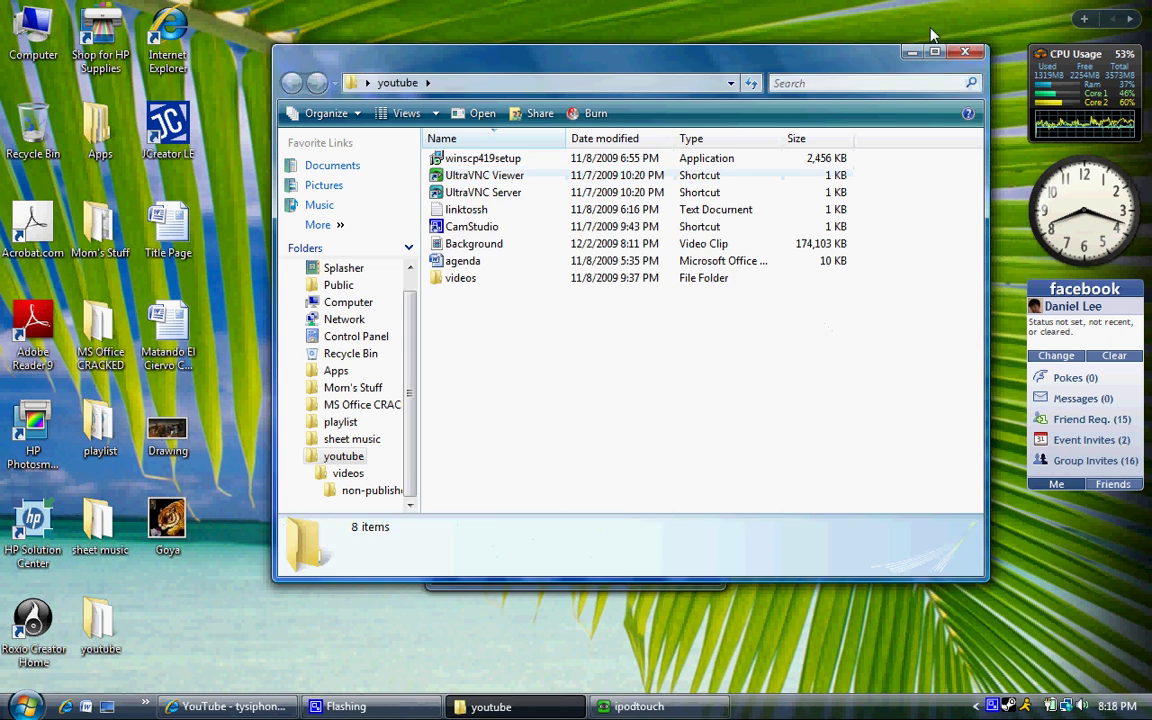
left_click(912, 51)
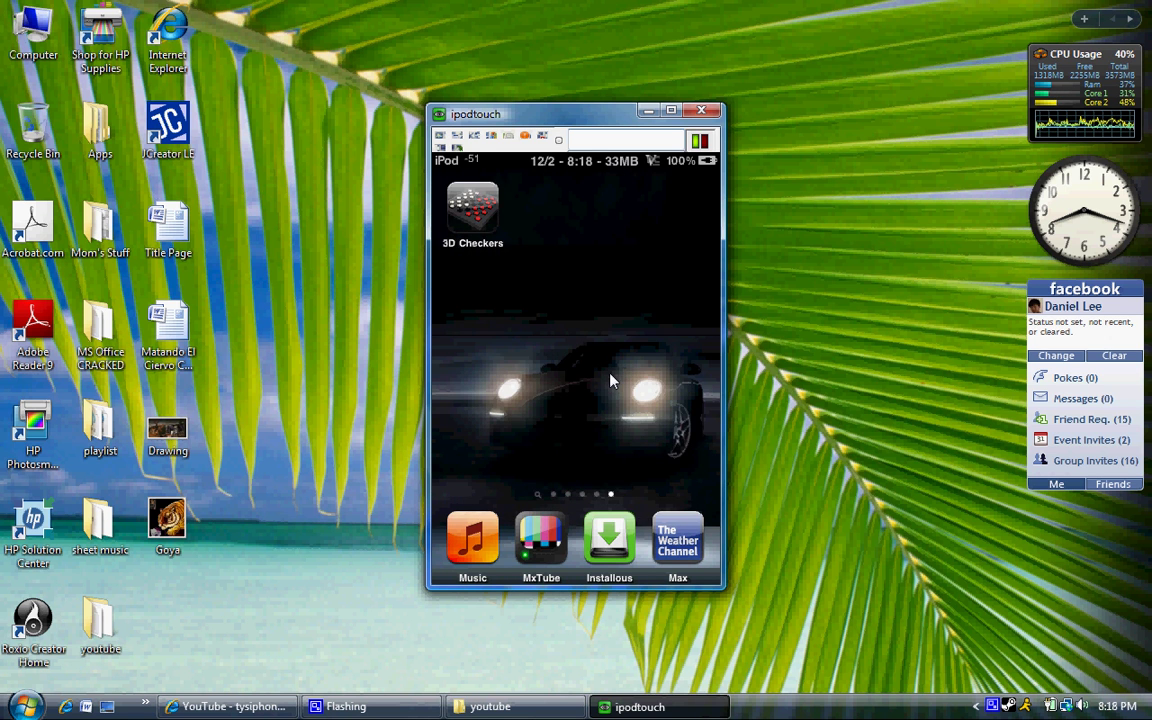
- Restore the iPod viewer, press Home to show the first Porsche-icon page, then minimize it
left_click(648, 112)
mouse_move(372, 707)
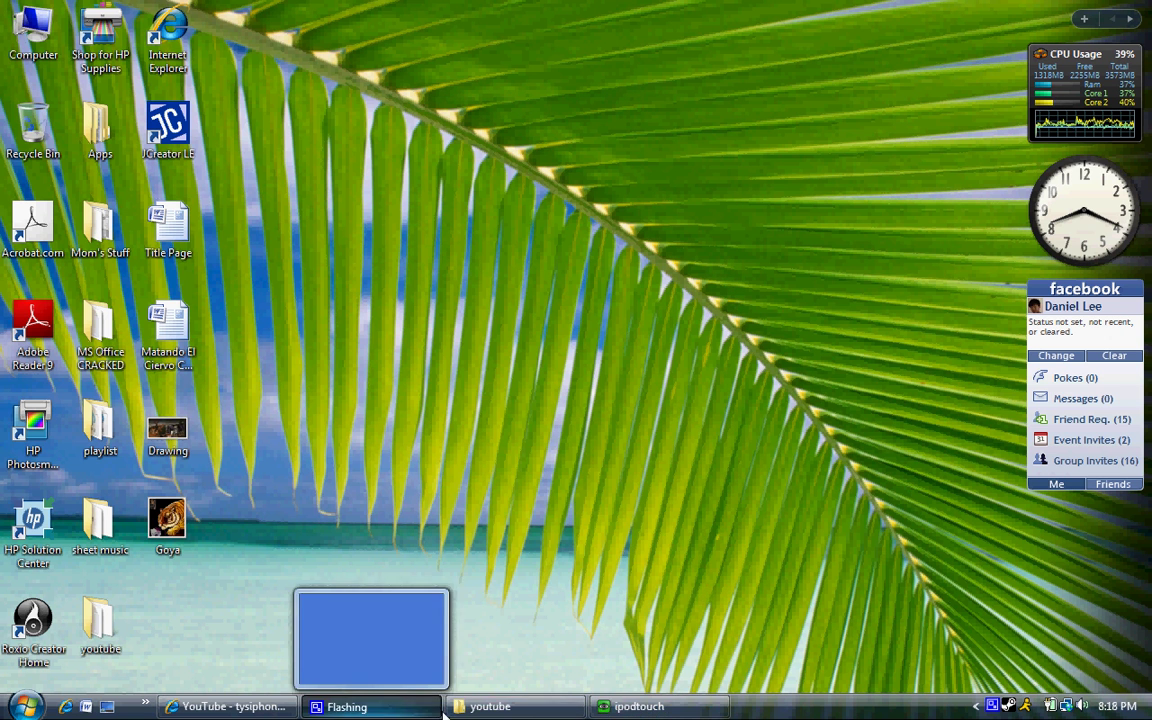
left_click(640, 707)
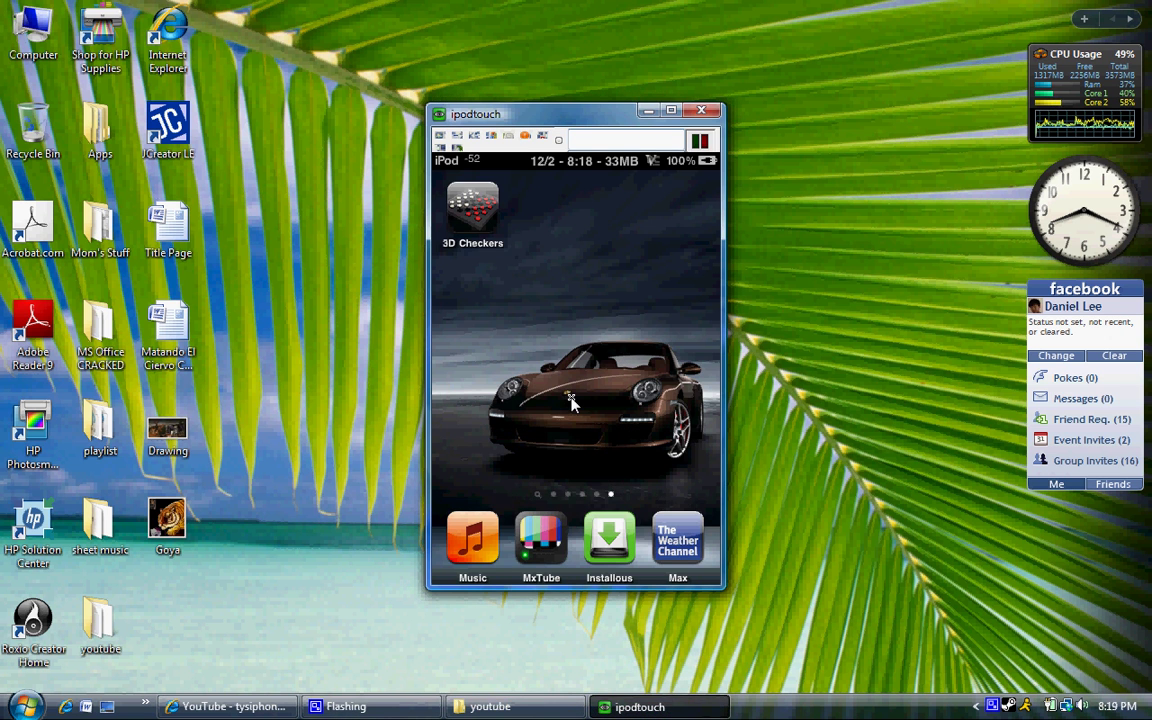
right_click(586, 400)
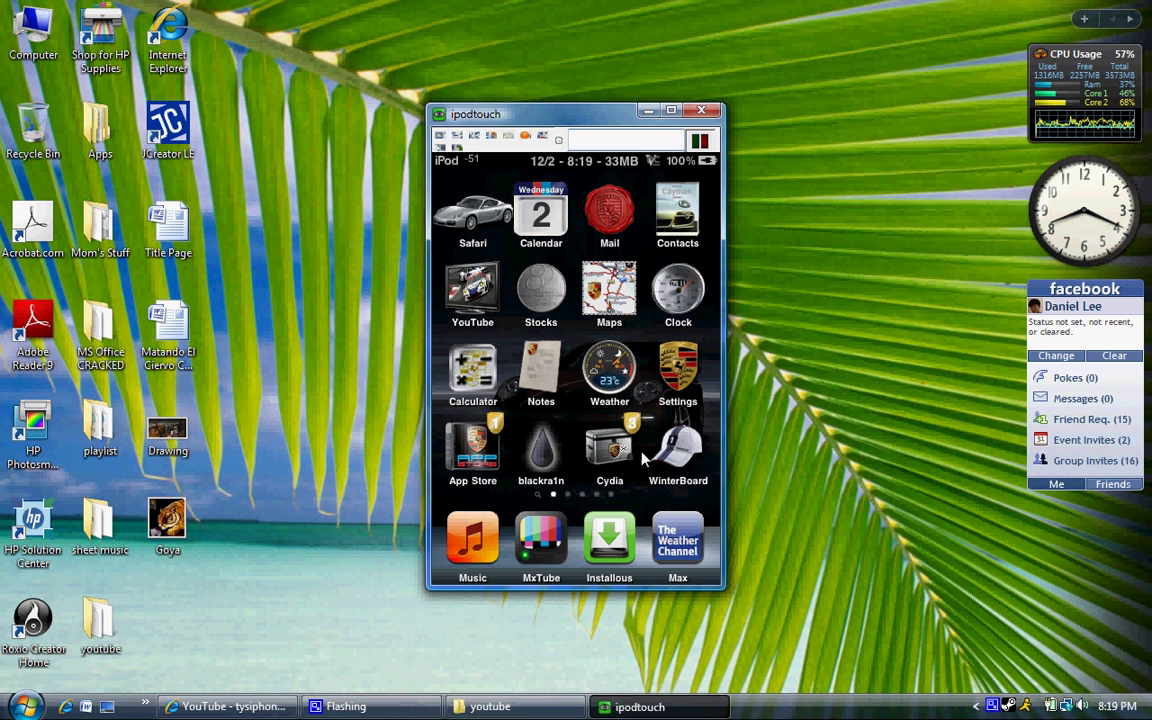
left_click(648, 111)
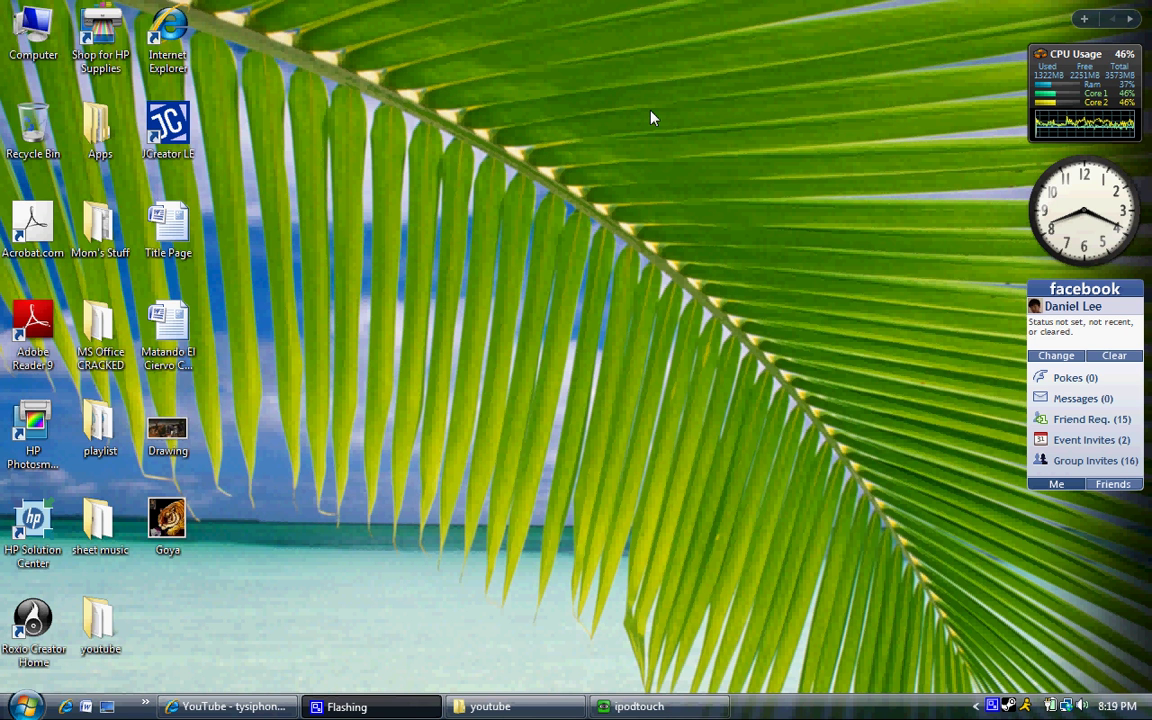